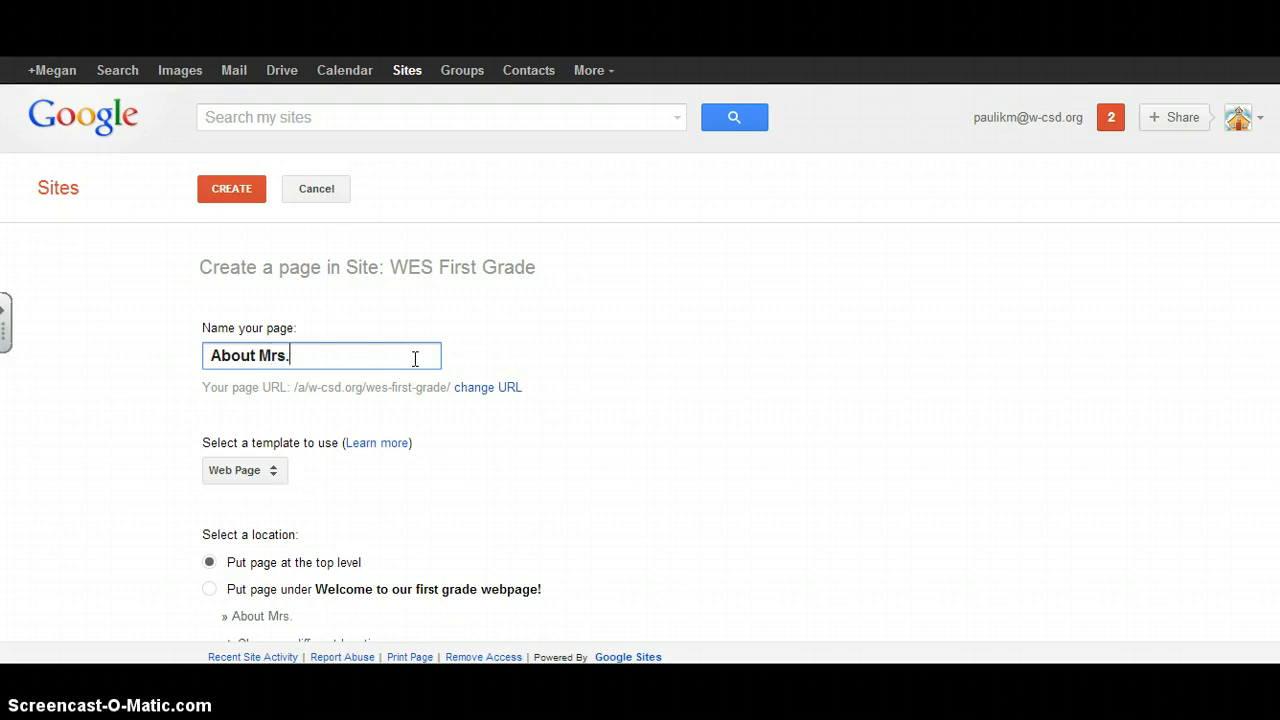
Complete the new page's name as "About Mrs." followed by the teacher's surname and highlight the page URL line
type("k")
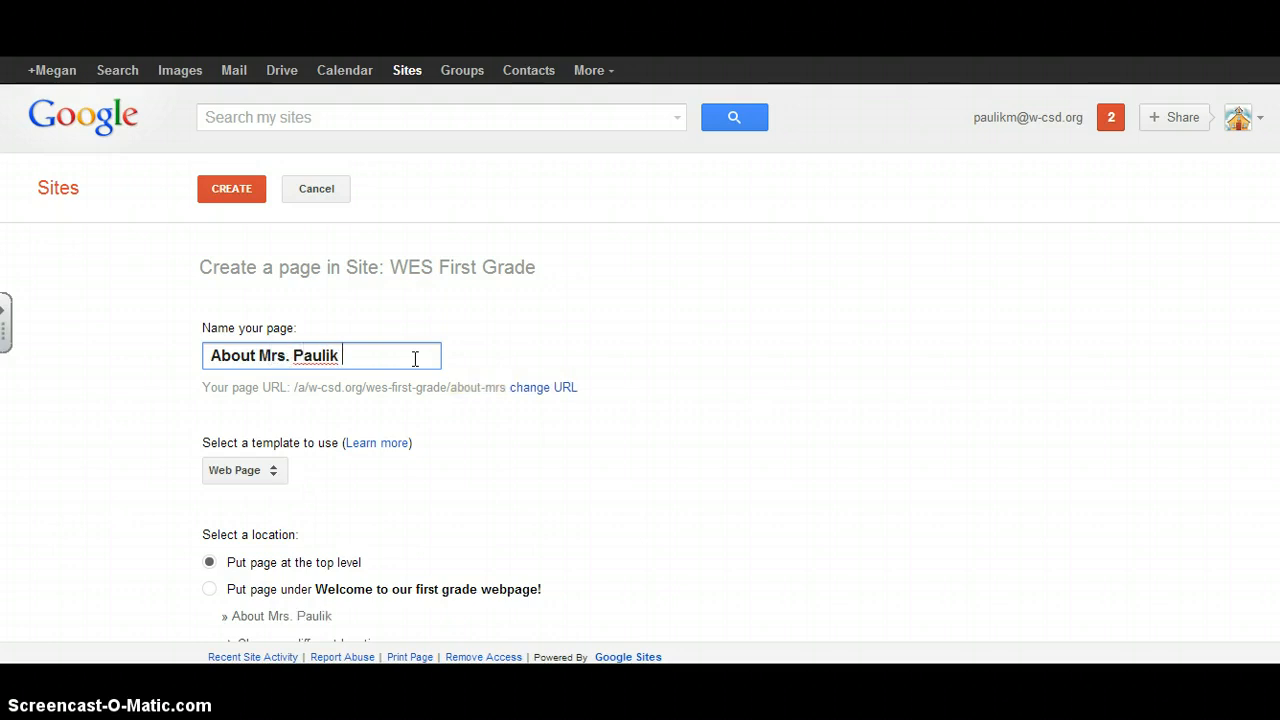
left_click(249, 387)
left_click_drag(249, 387, 657, 391)
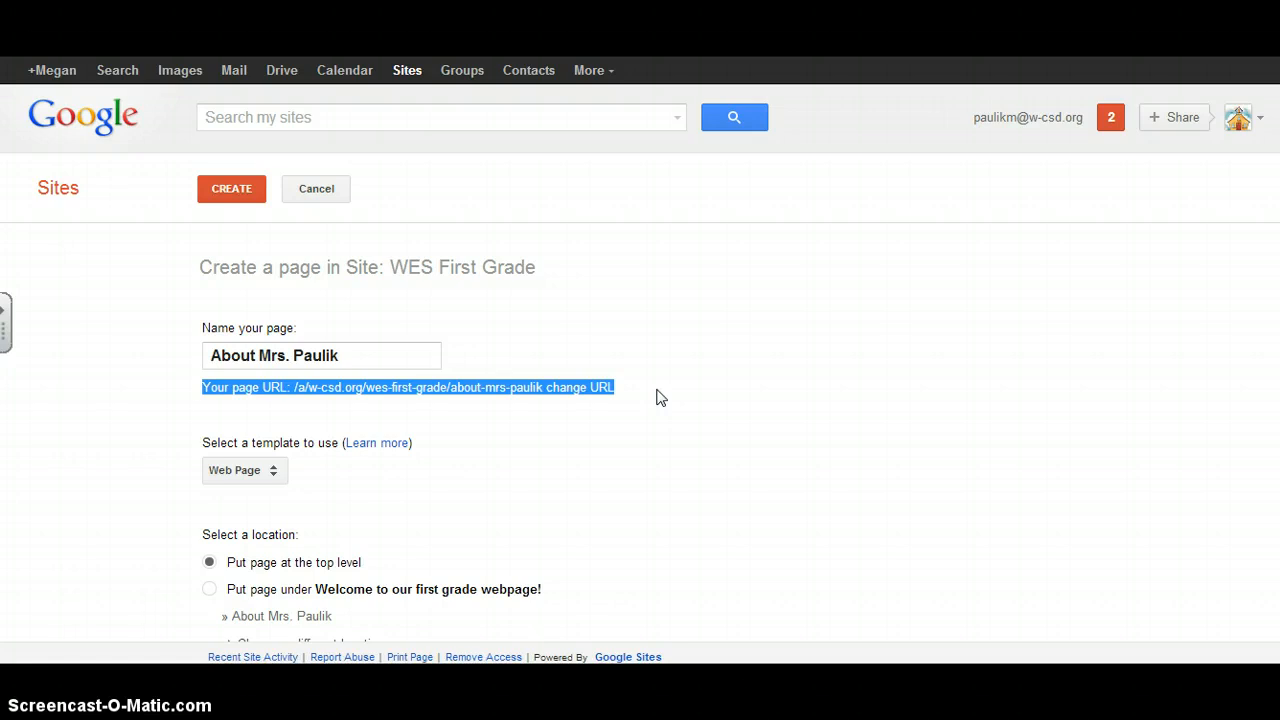
Review the available page templates, keep Web Page, and create the page at the top level
scroll(408, 428, "down", 1)
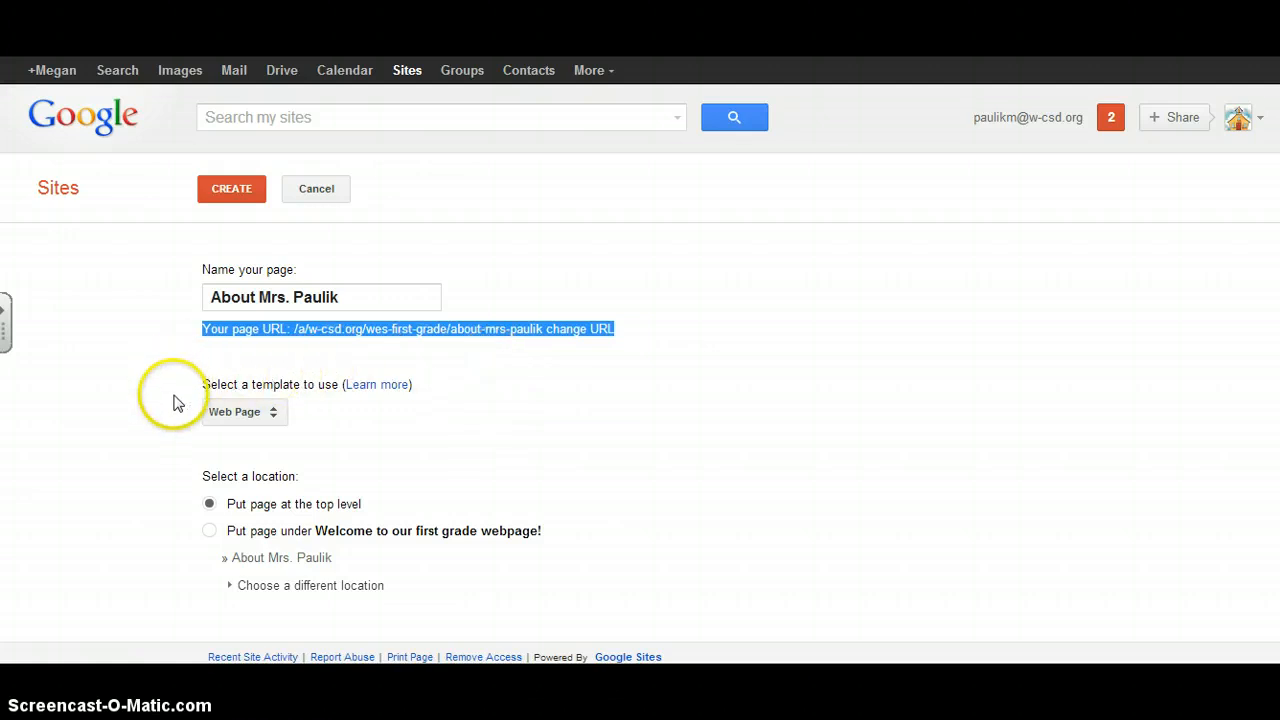
left_click(283, 418)
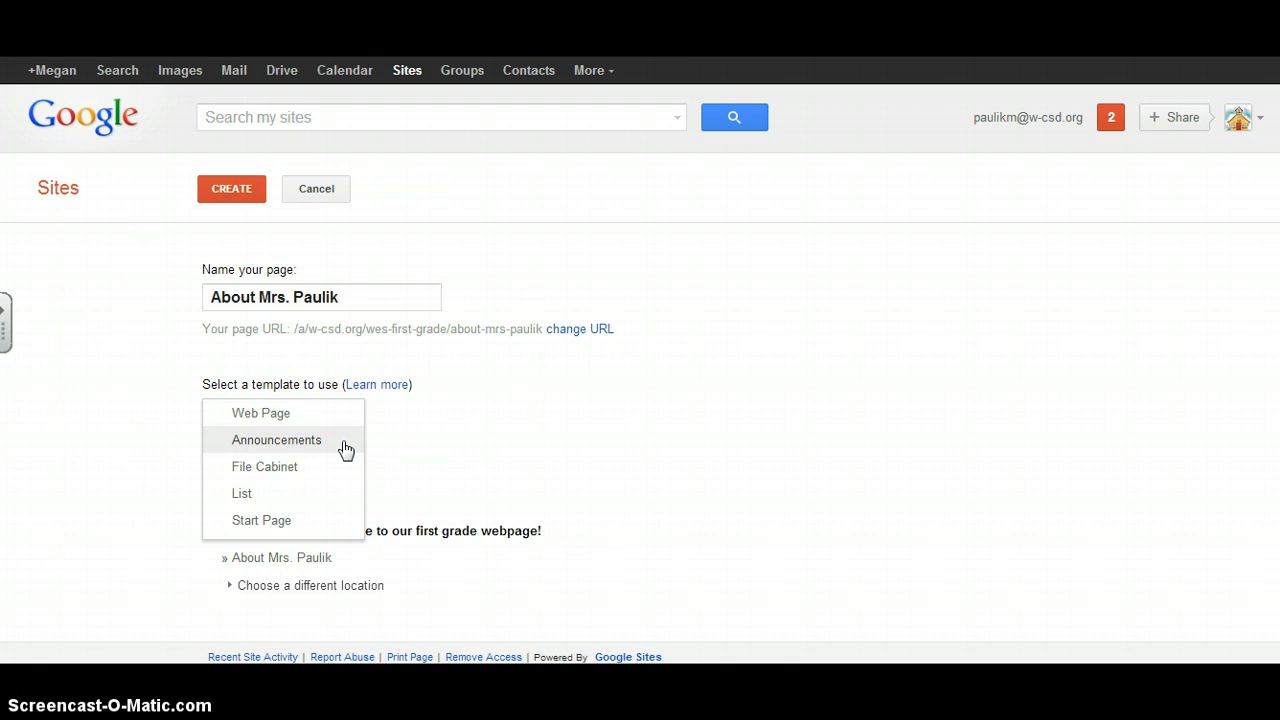
left_click(328, 479)
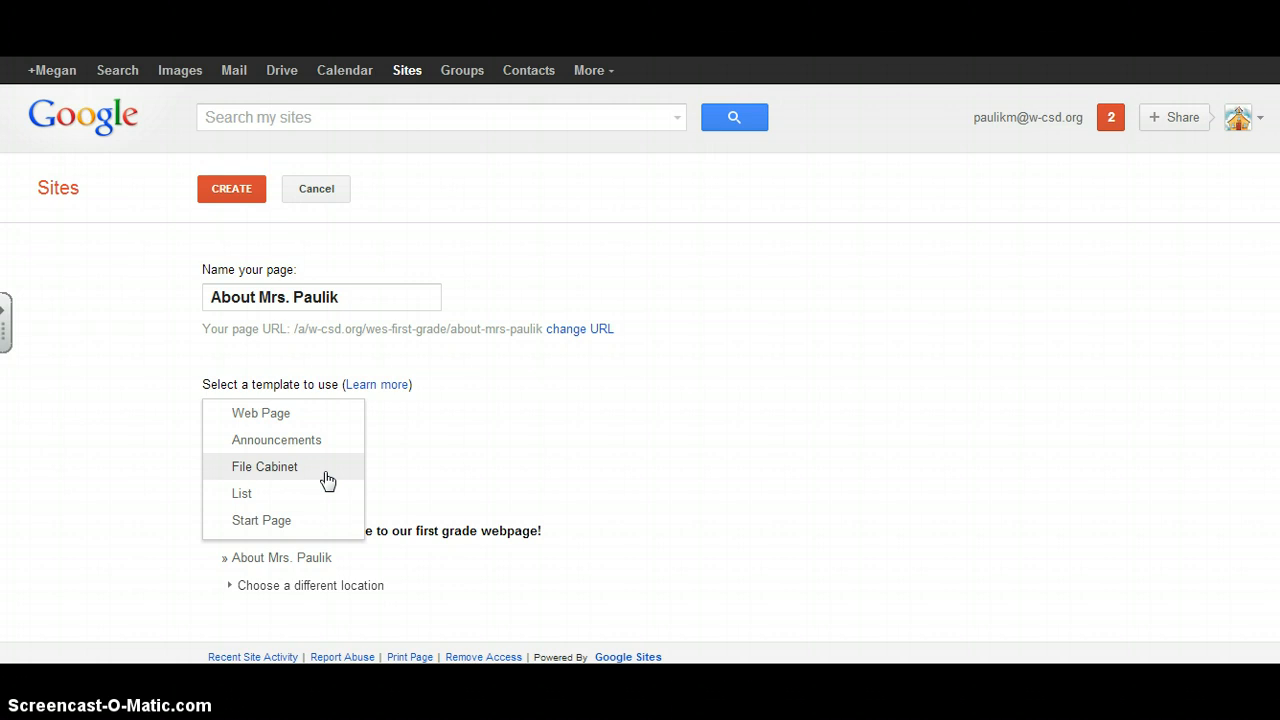
left_click(321, 492)
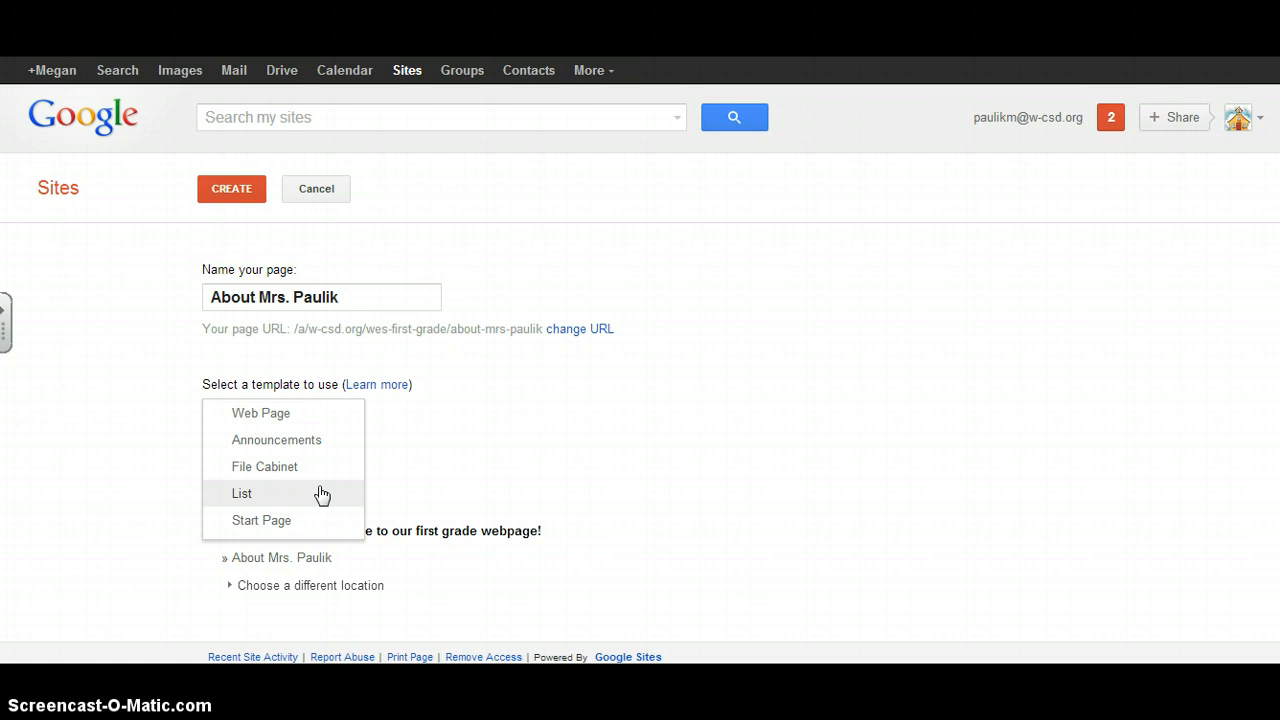
left_click(395, 428)
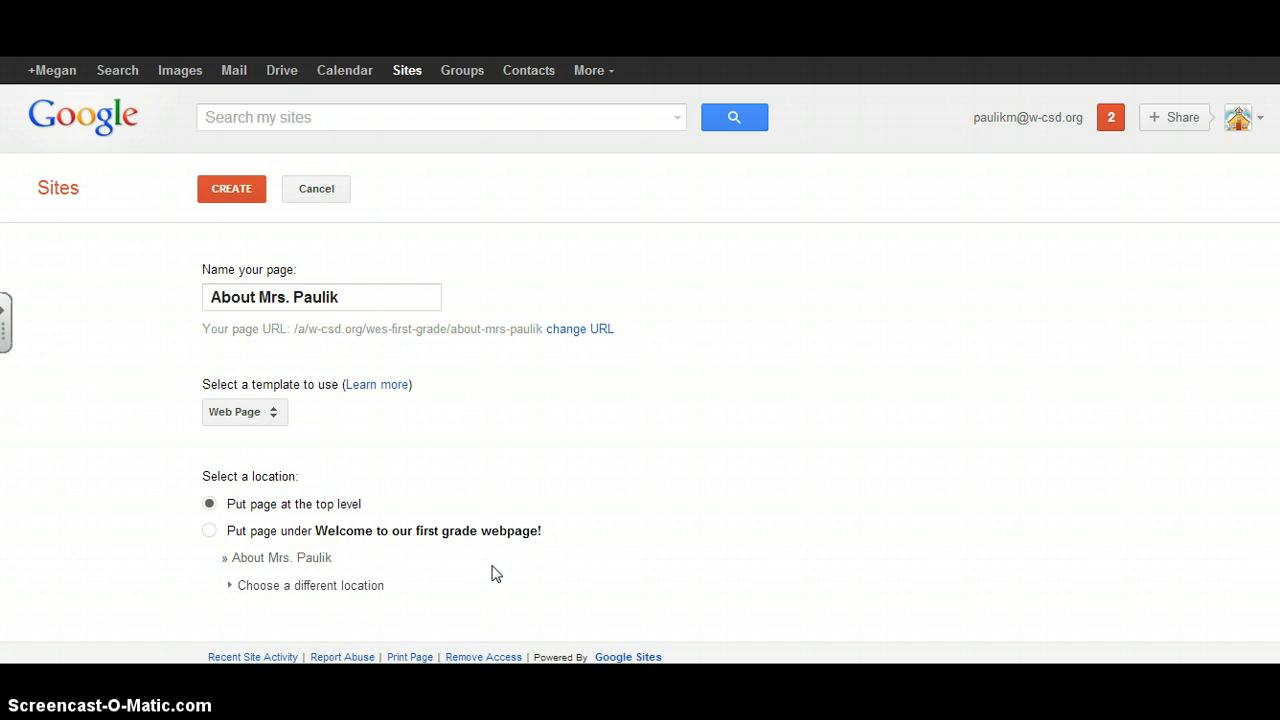
left_click(236, 196)
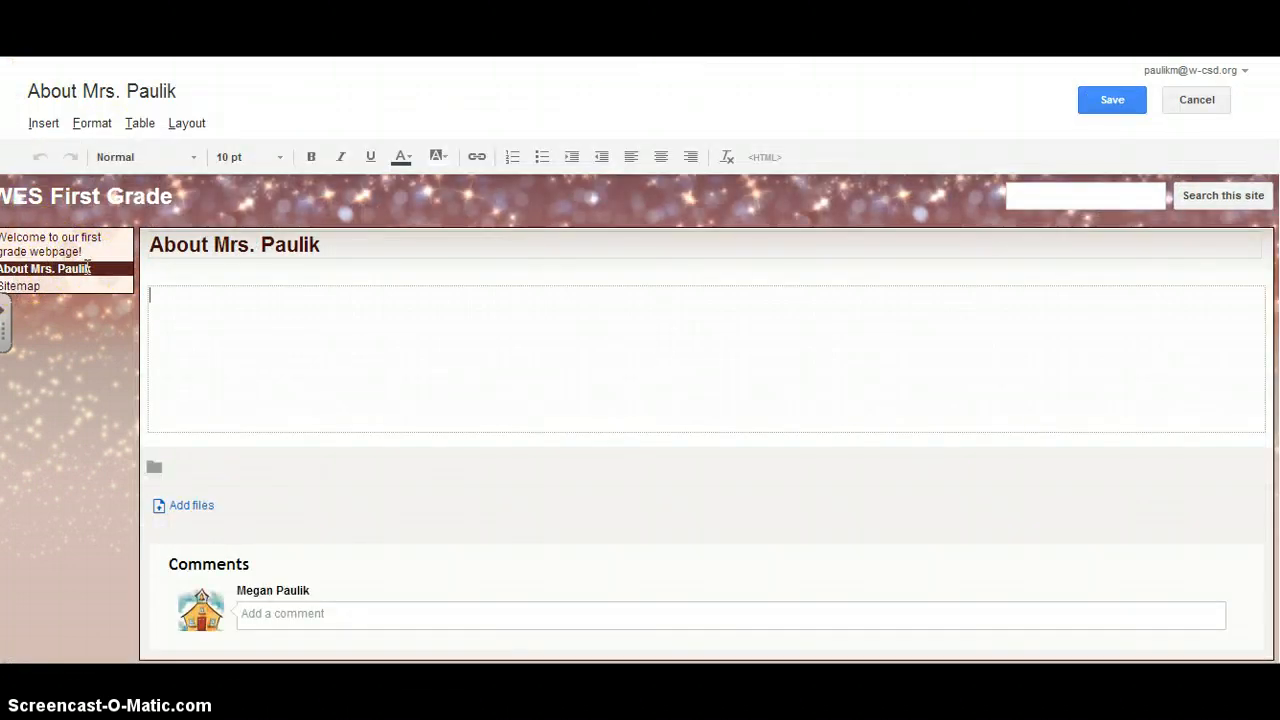
Enter the text "Bio" in the body of the new page
left_click(183, 295)
type("Bio")
Upload the picture Our Wedding-1188 from the Wedding folder and insert it into the page body
left_click(45, 124)
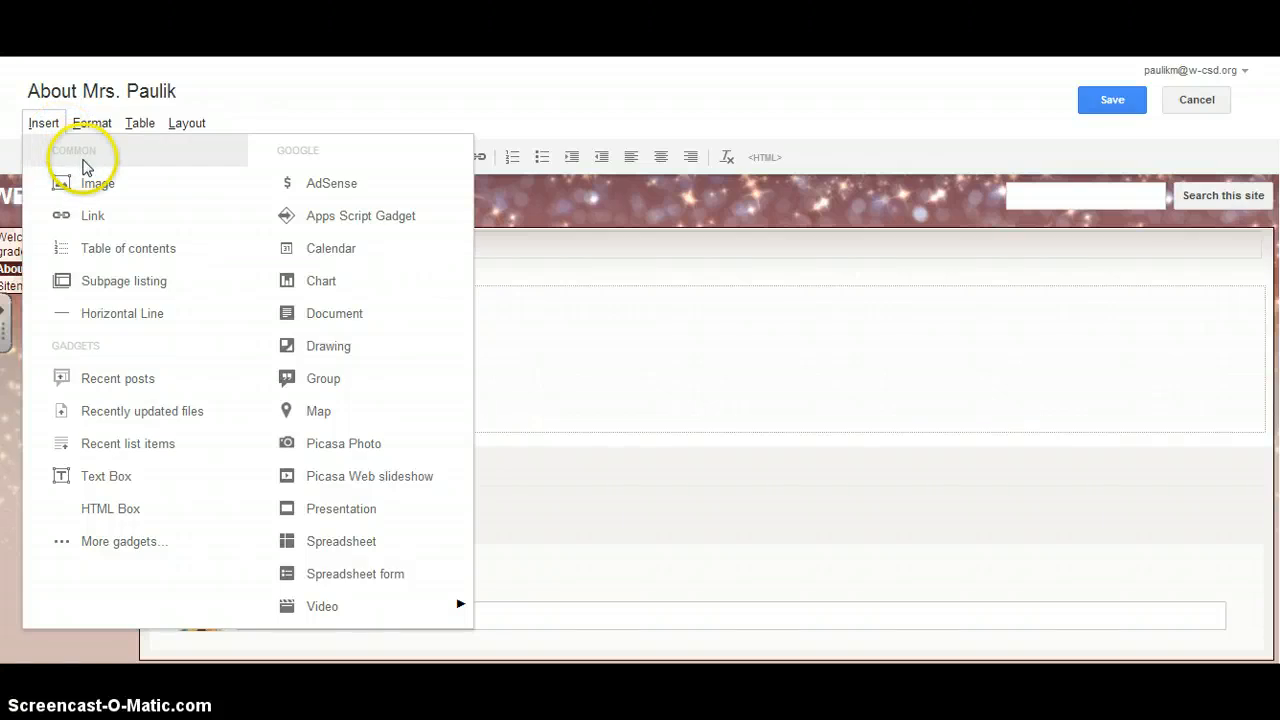
left_click(94, 192)
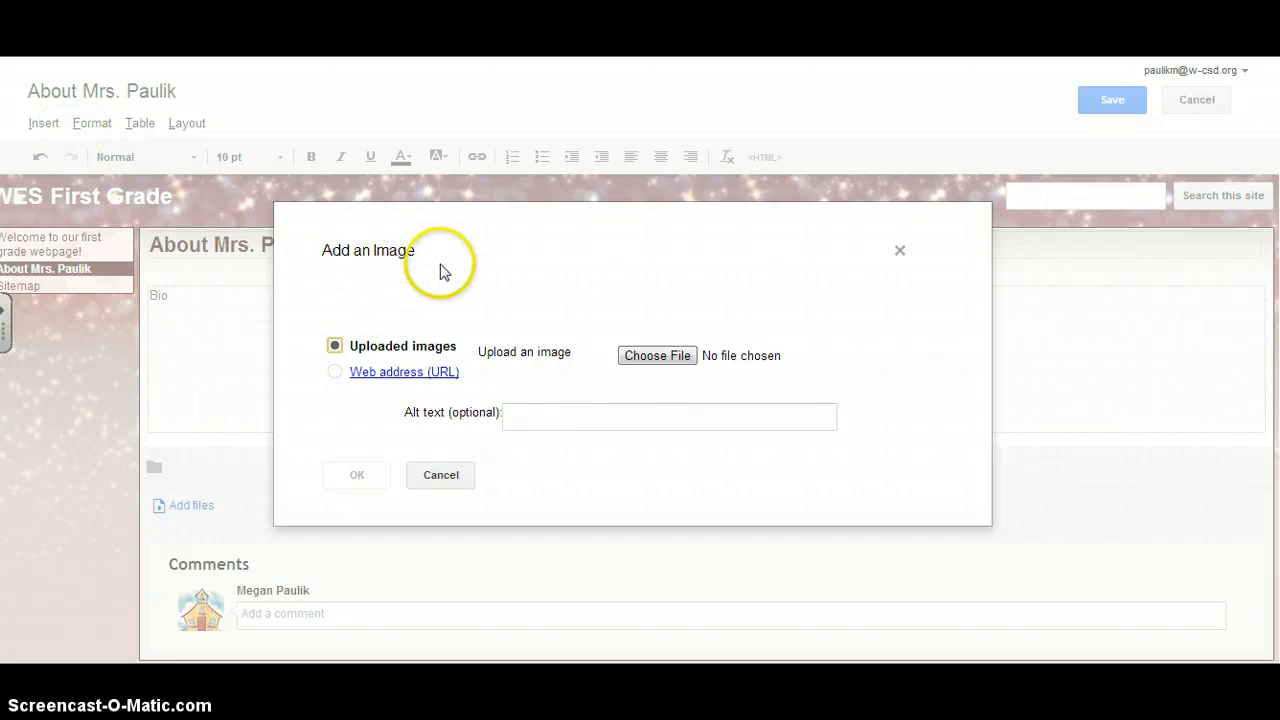
left_click(670, 362)
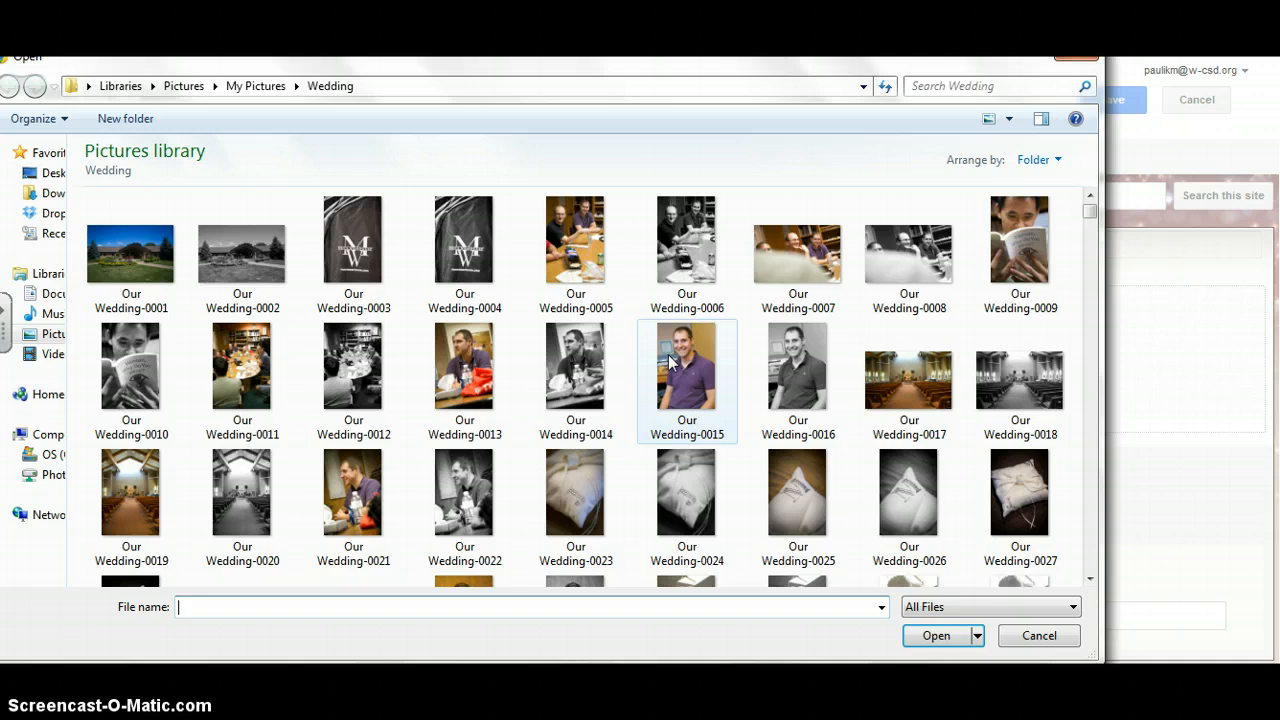
left_click_drag(1088, 208, 1091, 464)
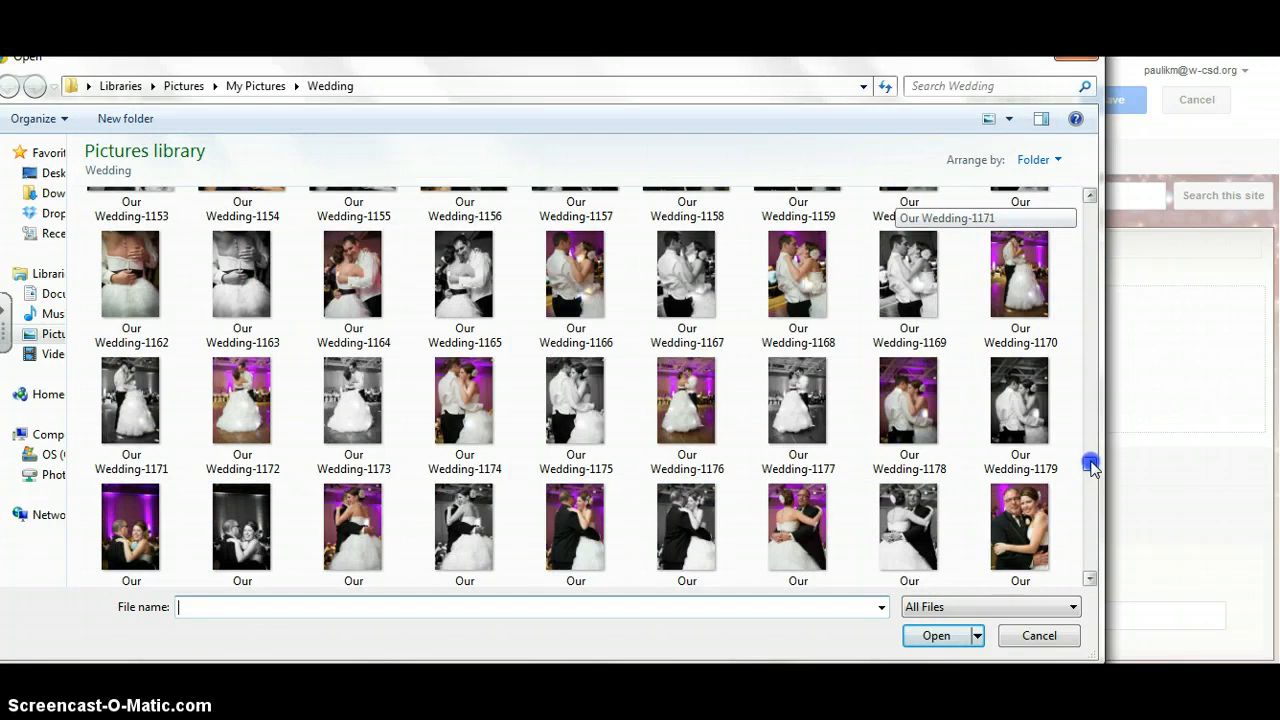
left_click(1090, 580)
left_click(1090, 580)
left_click(1090, 580)
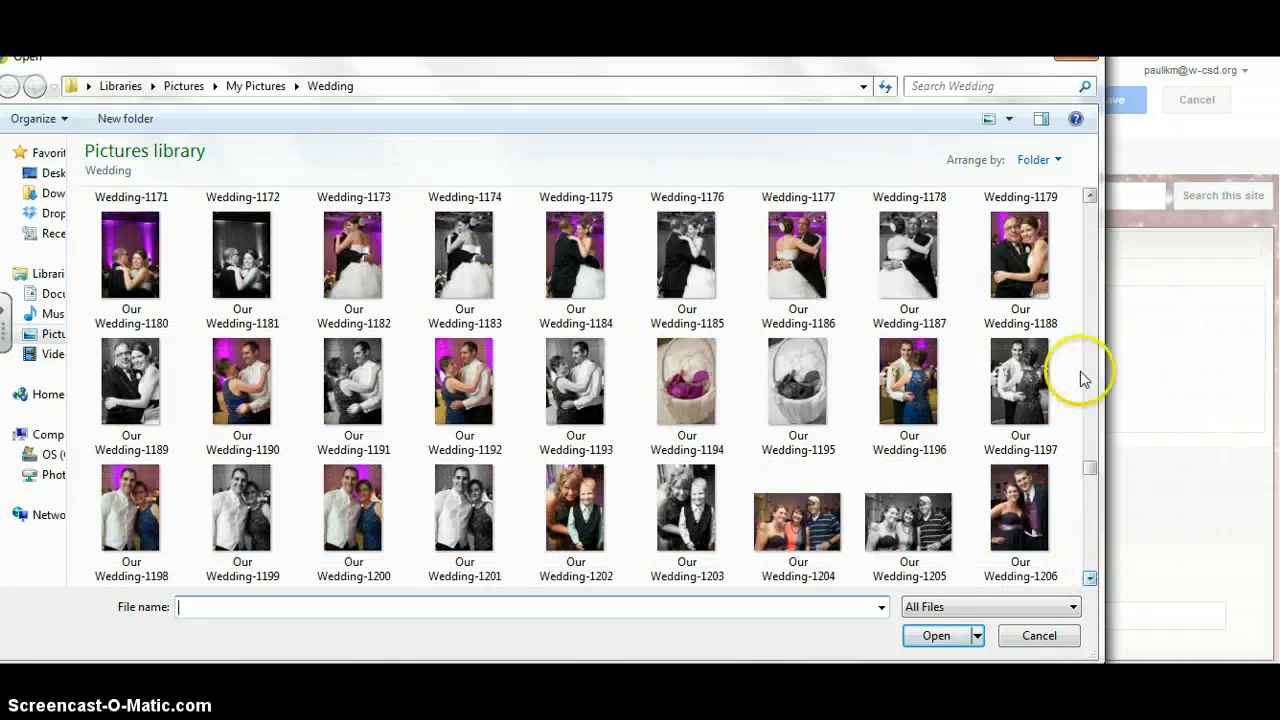
left_click(1022, 250)
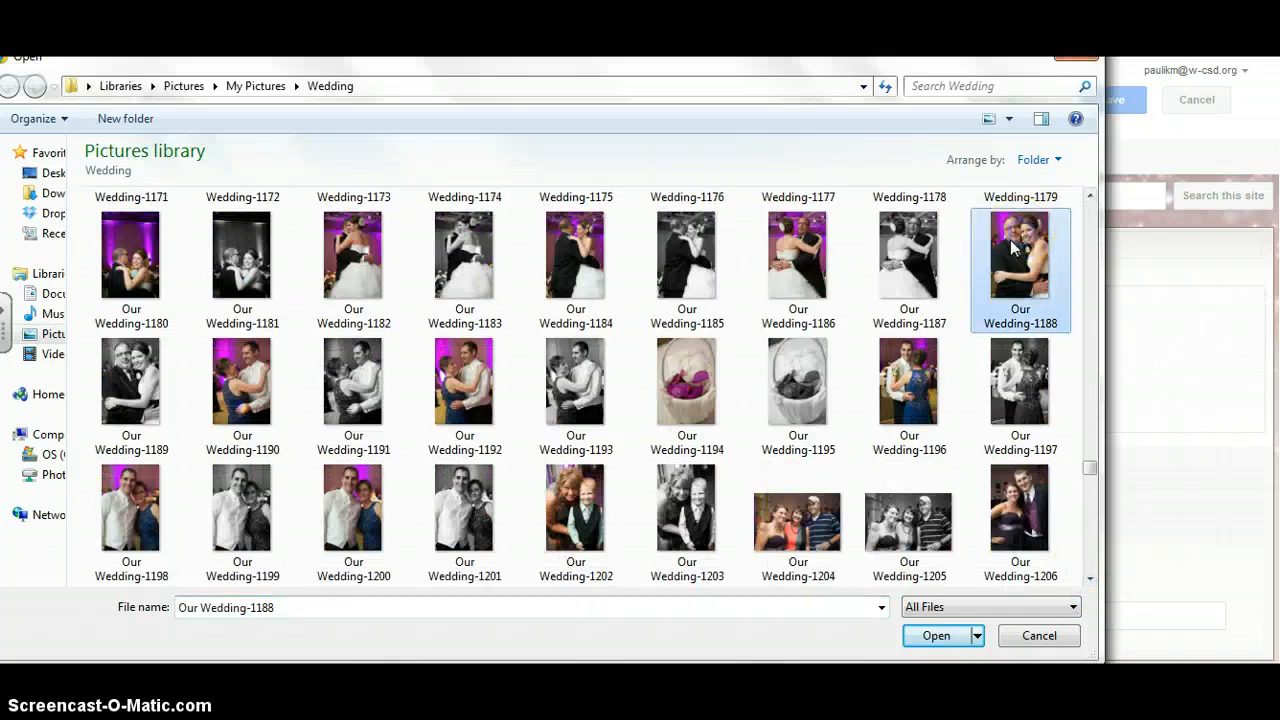
left_click(931, 638)
left_click(930, 634)
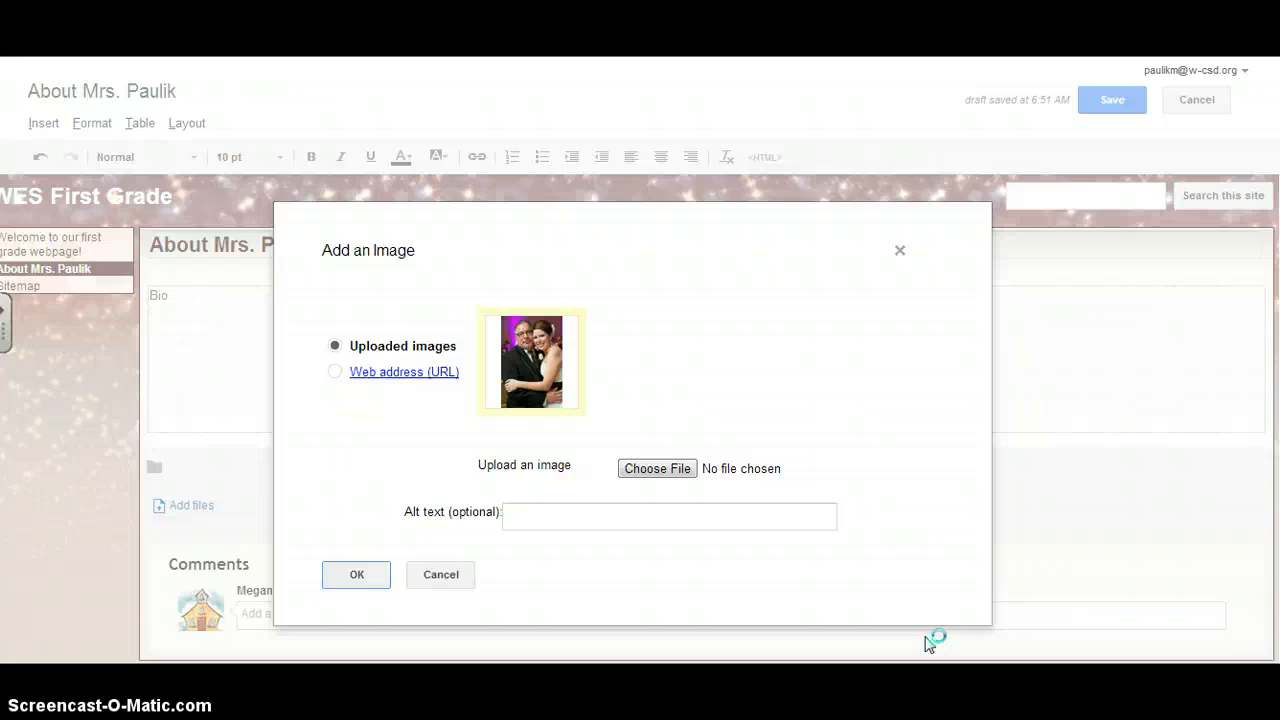
left_click(374, 574)
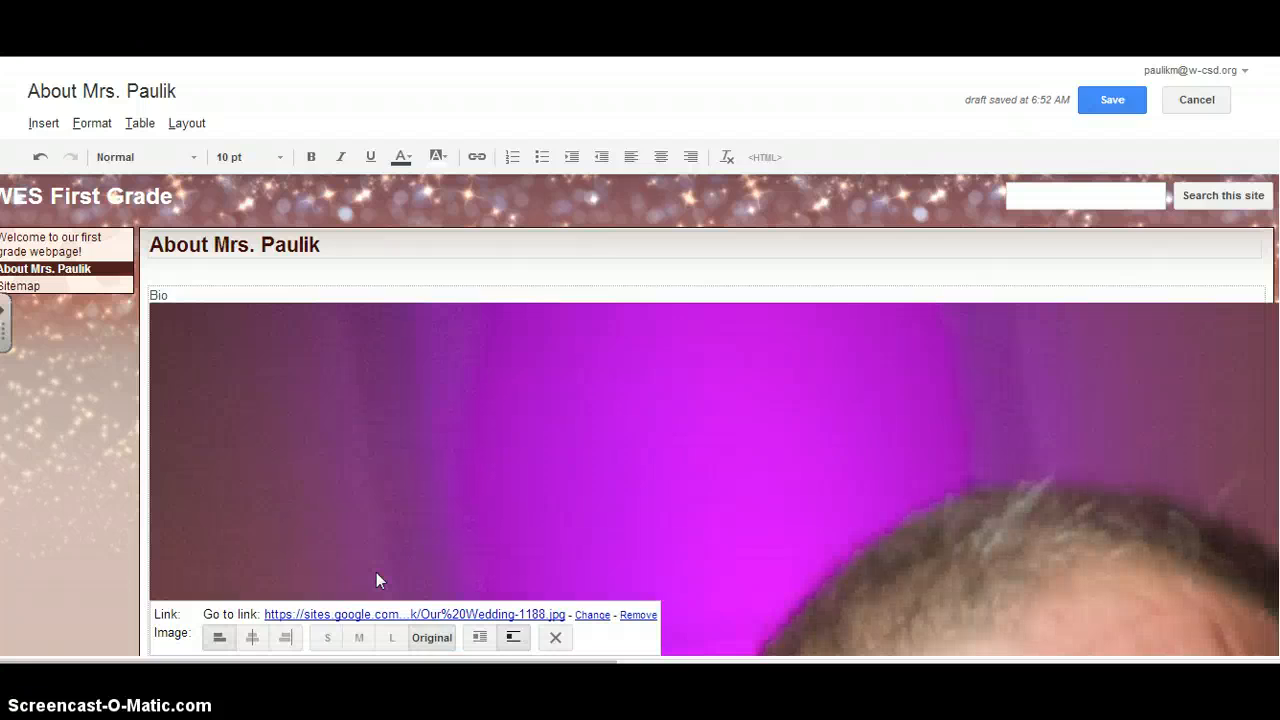
Set the inserted picture to size S with centre alignment and add an empty line below it
left_click(325, 637)
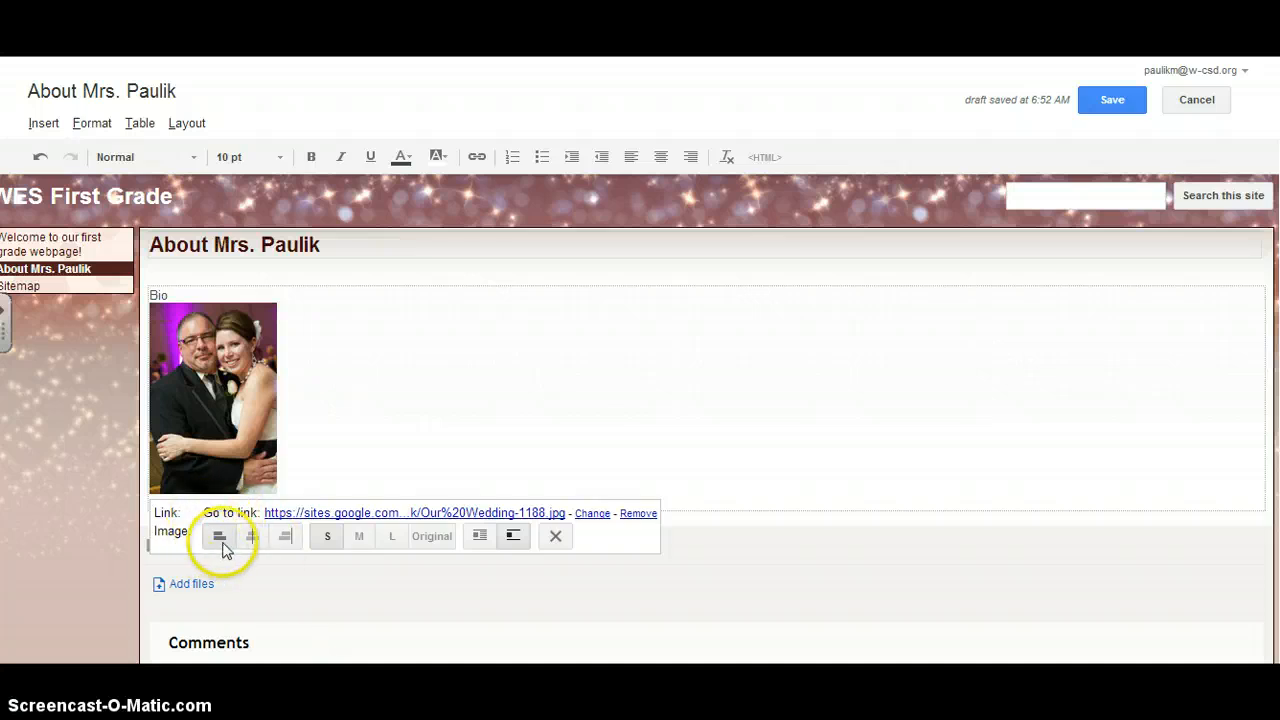
left_click(252, 537)
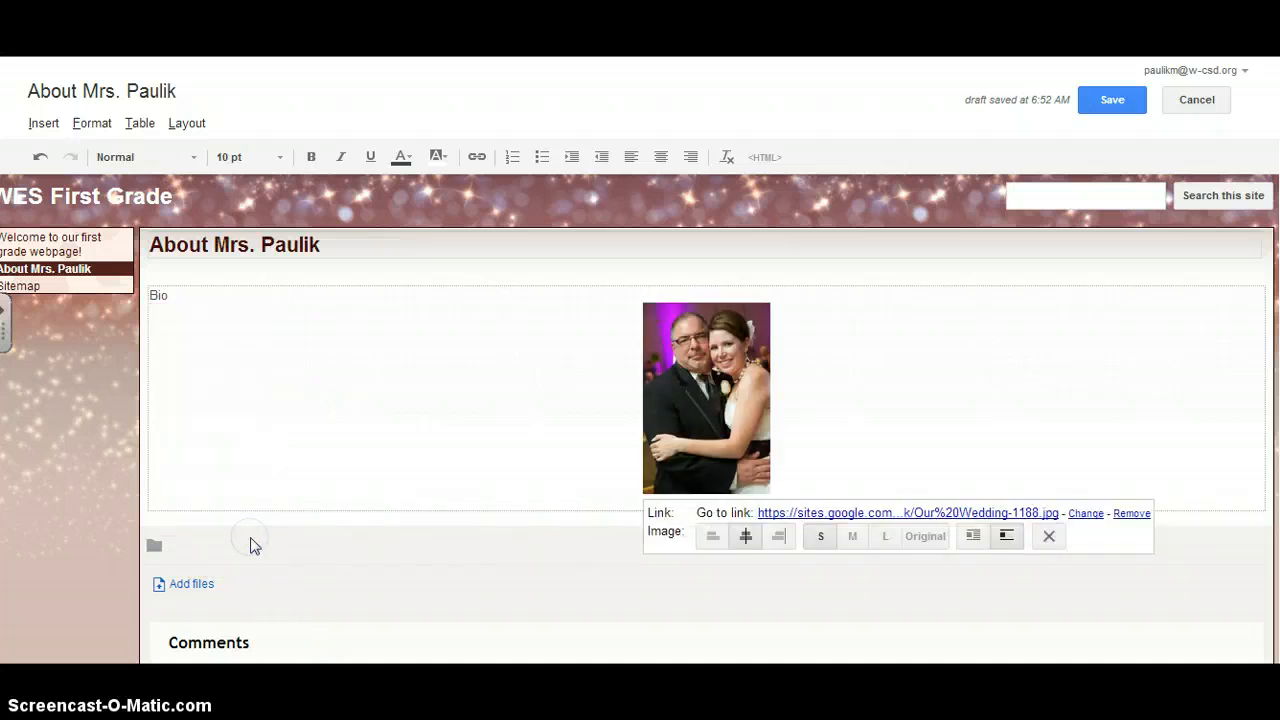
left_click(851, 440)
key("Return")
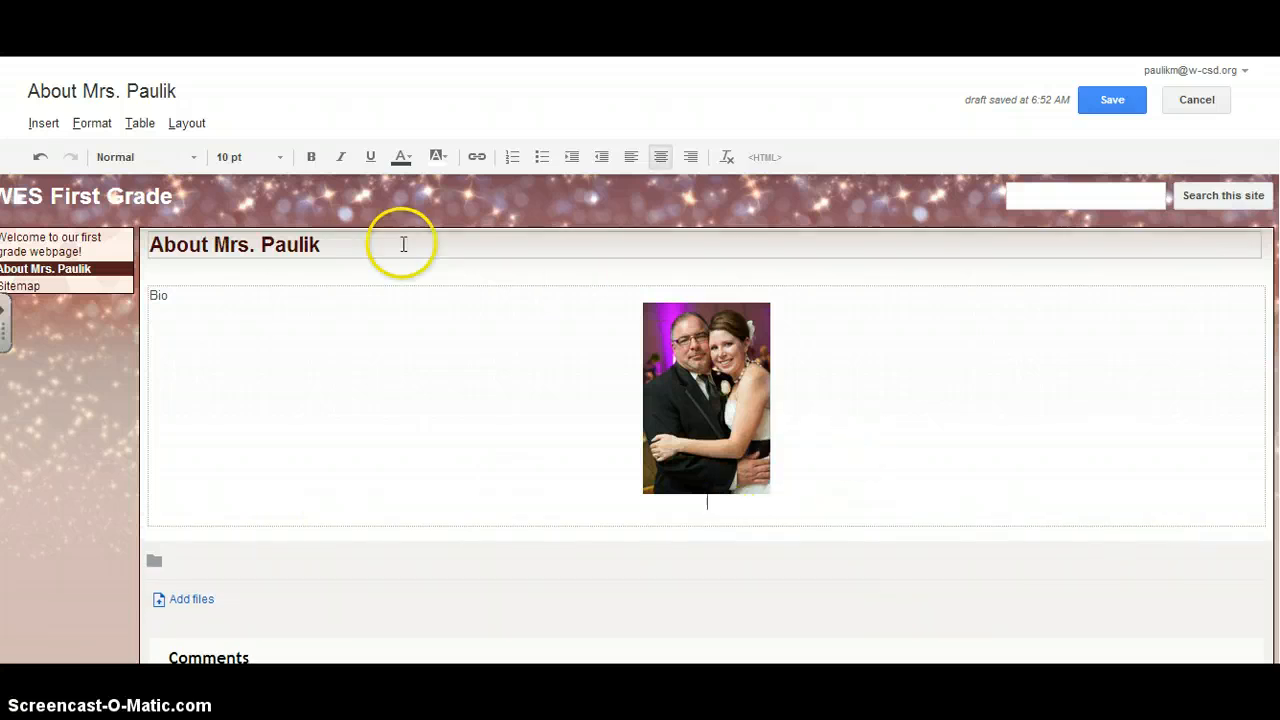
Delete the "Bio" text above the picture and enter "Bio...." centred below it instead
left_click_drag(205, 300, 115, 310)
key("BackSpace")
left_click(692, 510)
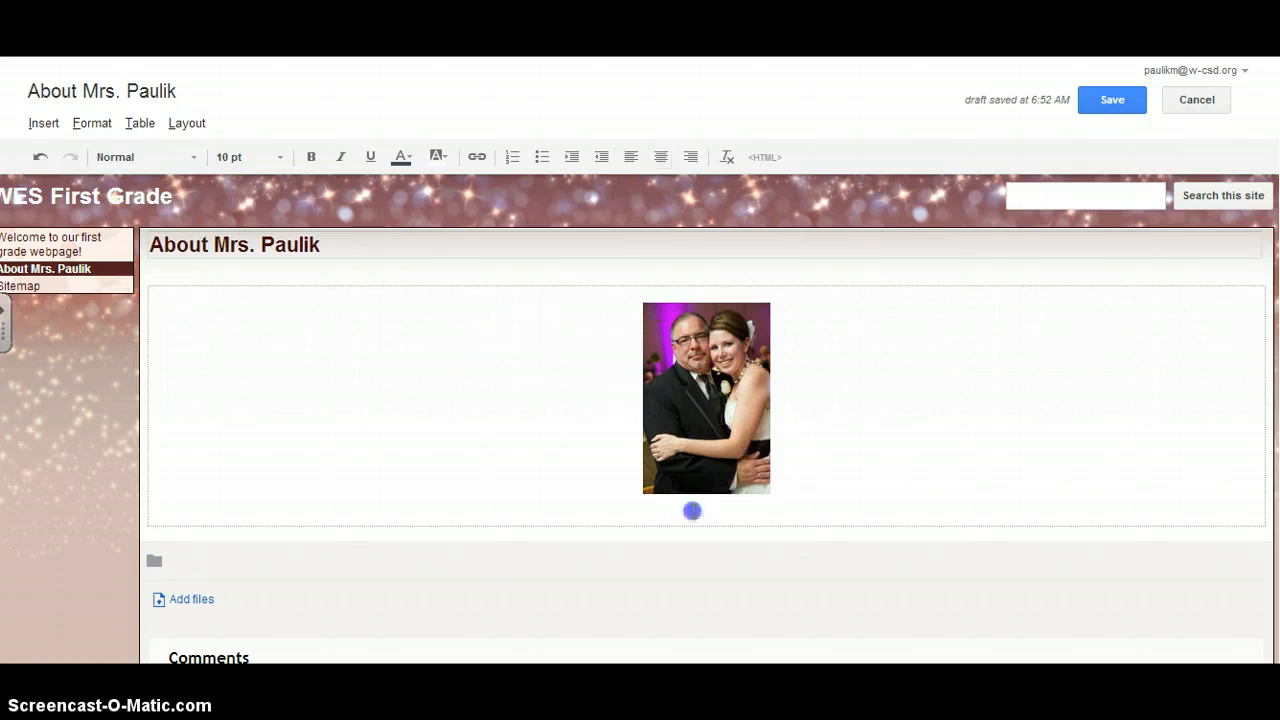
type("Bio....")
left_click_drag(183, 517, 146, 517)
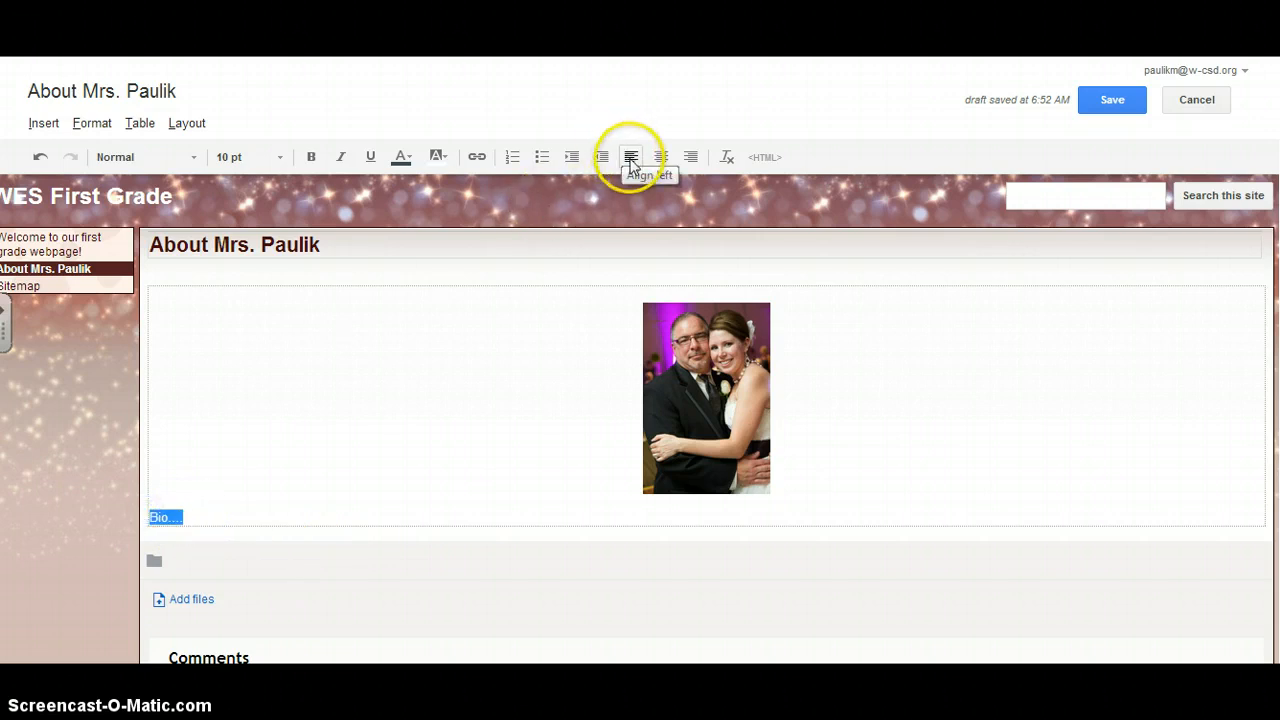
left_click(661, 158)
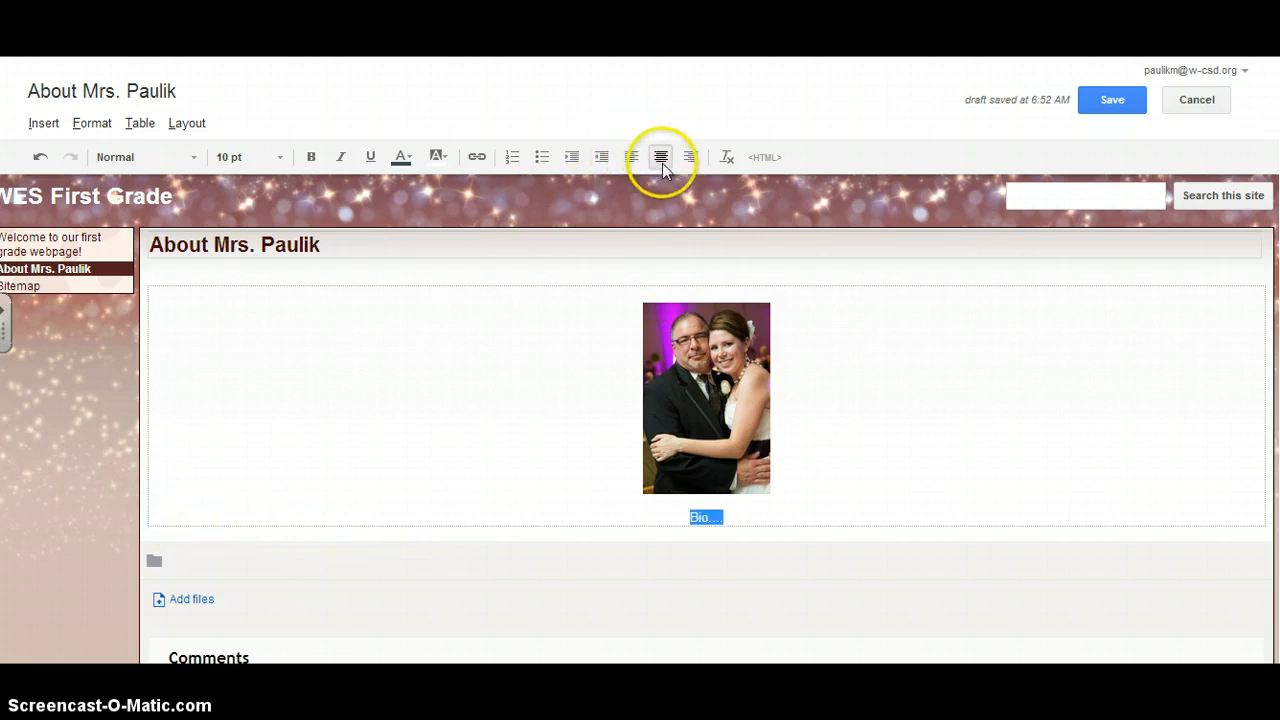
Set the "Bio...." text below the picture to 24 pt and save the page
left_click(762, 513)
left_click_drag(762, 513, 683, 521)
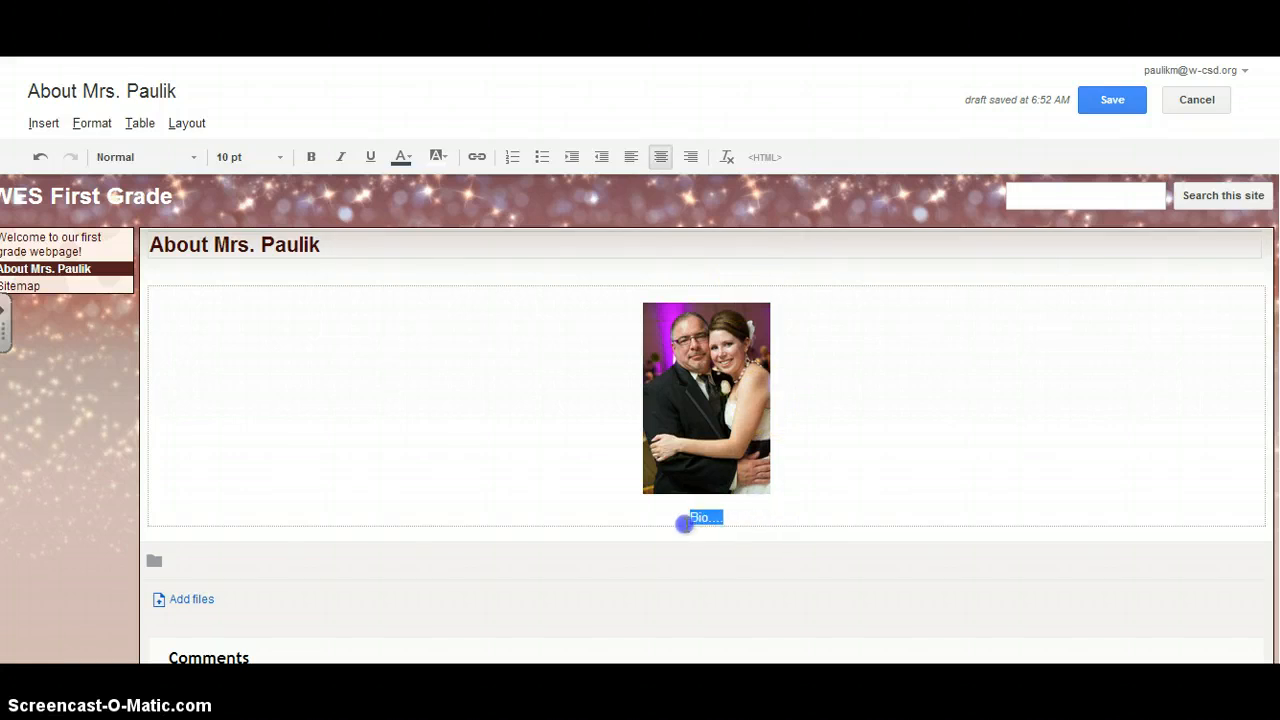
left_click(283, 160)
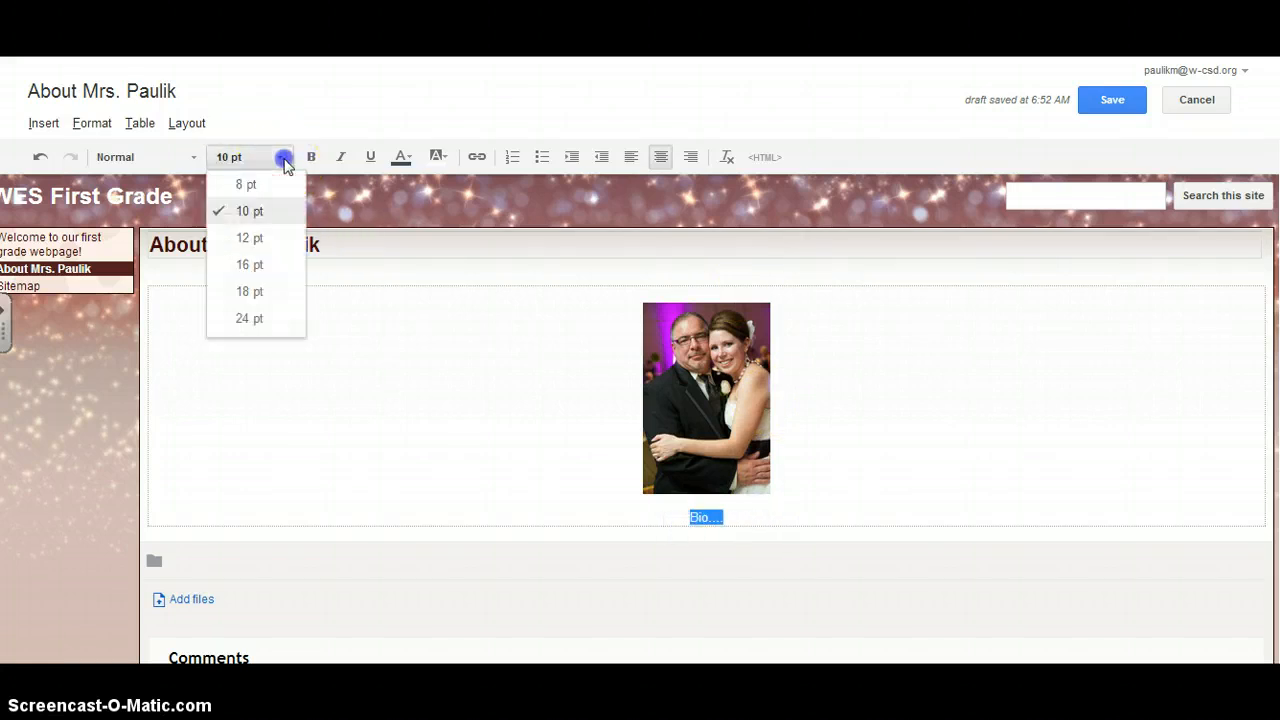
left_click(263, 319)
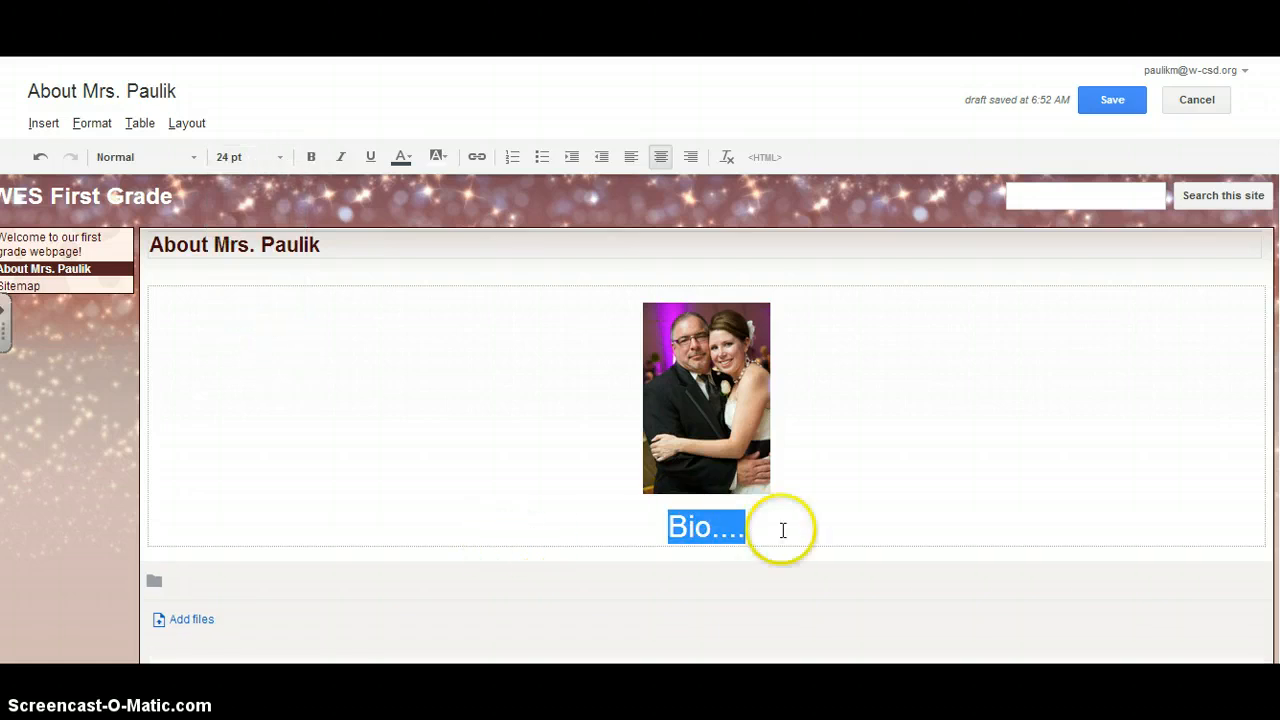
left_click(780, 529)
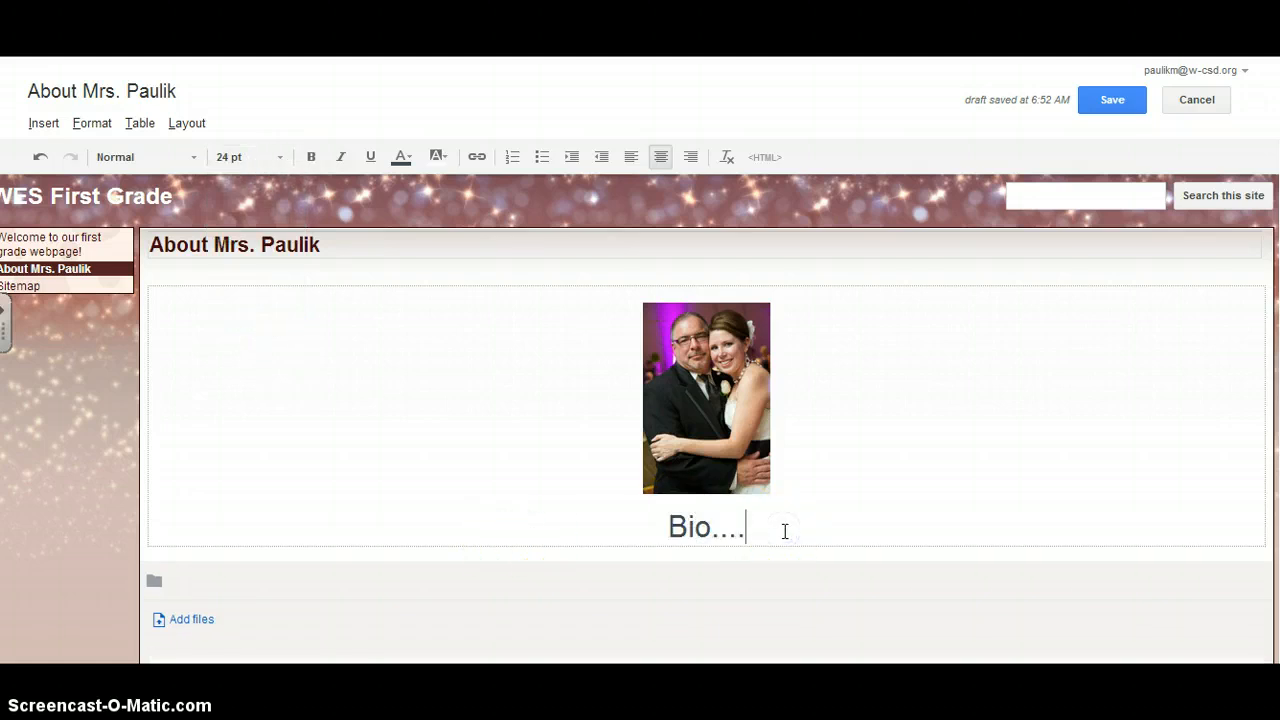
left_click(1112, 102)
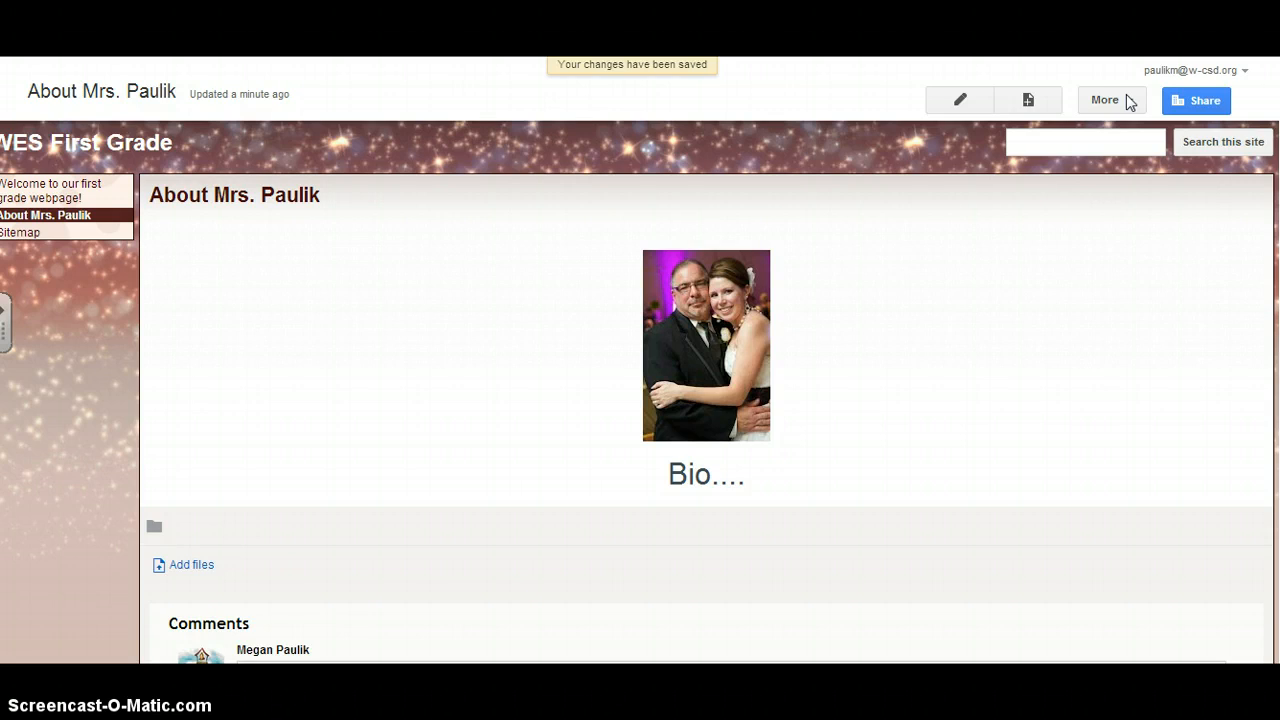
left_click(857, 371)
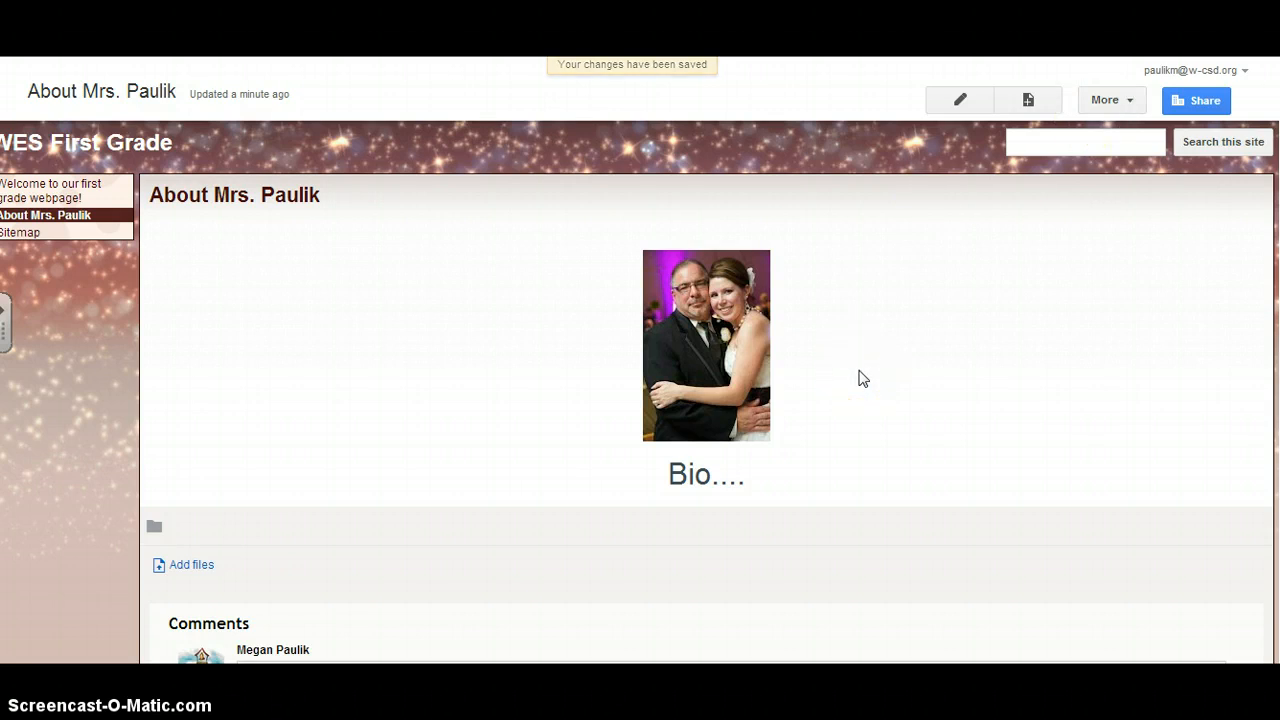
Start a new page in the site, name it "Newsletters" and choose the File Cabinet template
left_click(1031, 102)
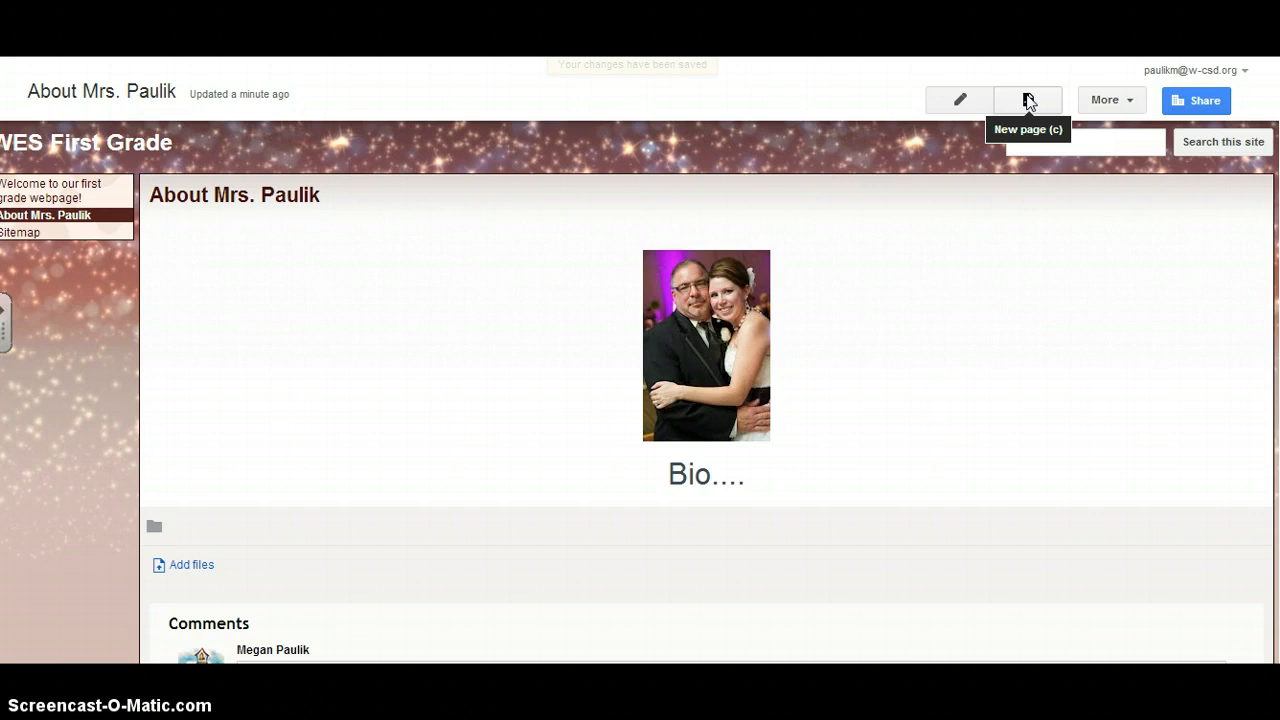
left_click(1029, 100)
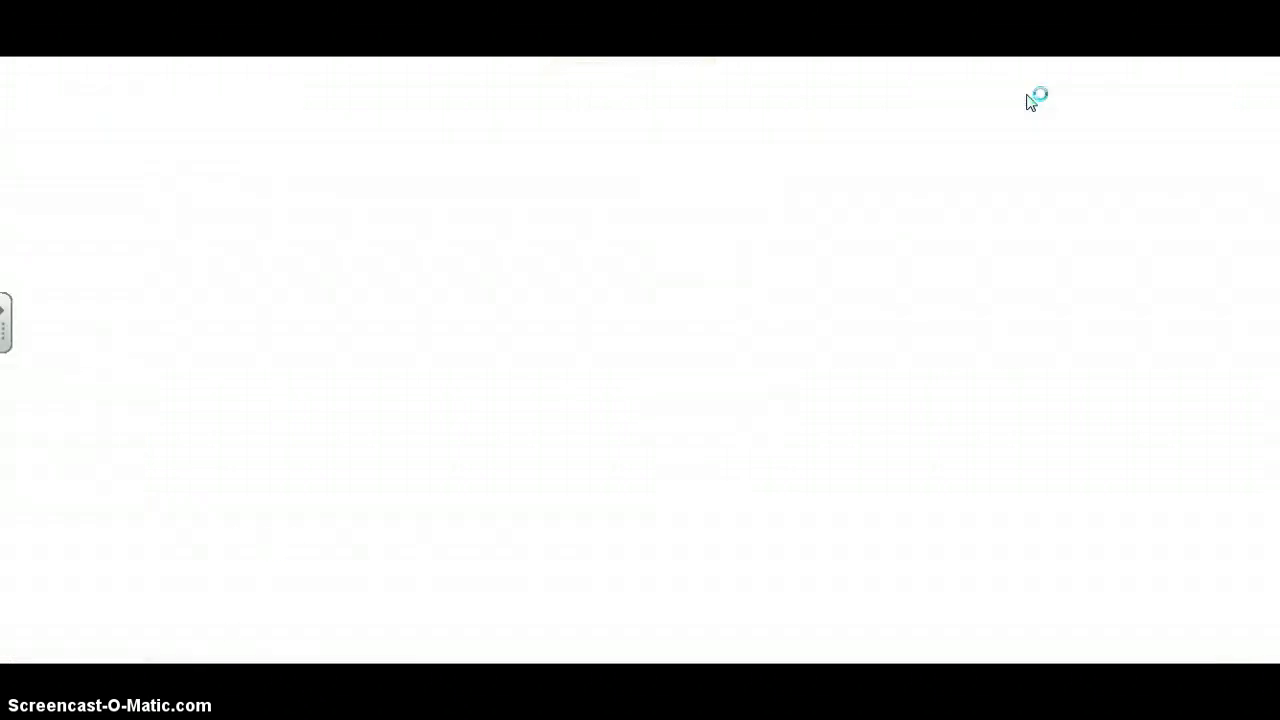
left_click(288, 368)
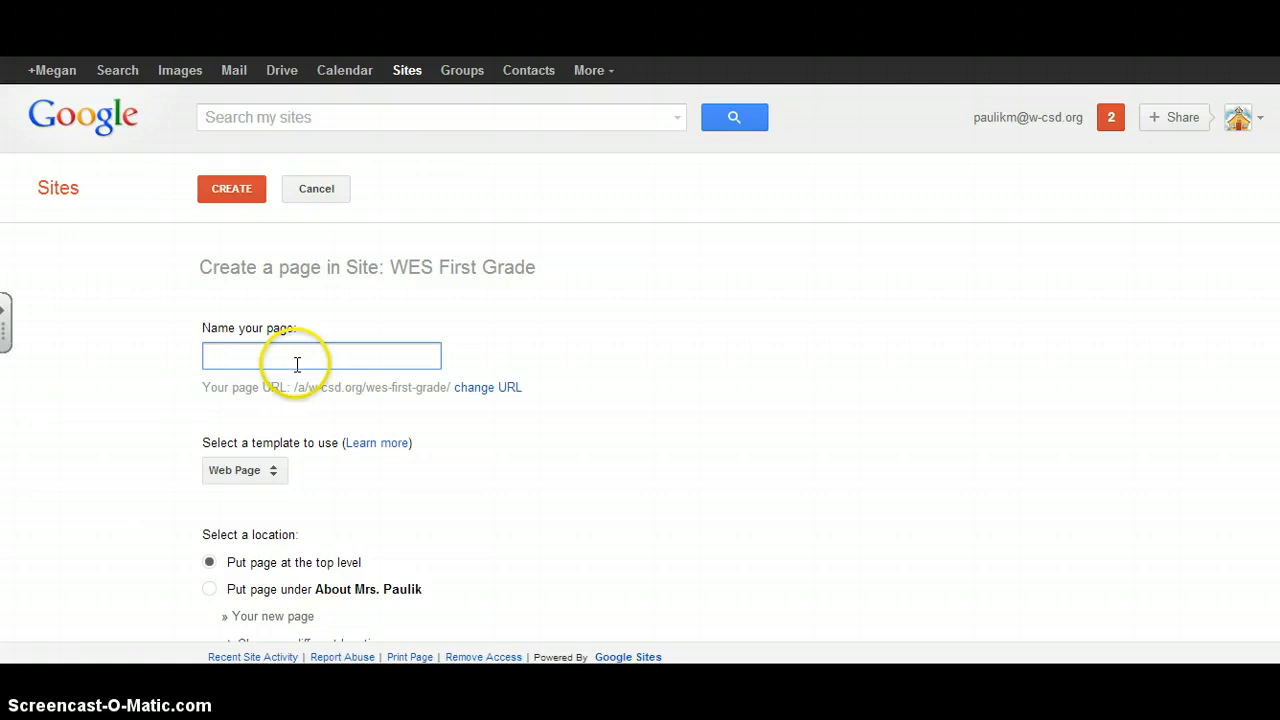
type("Newsletter")
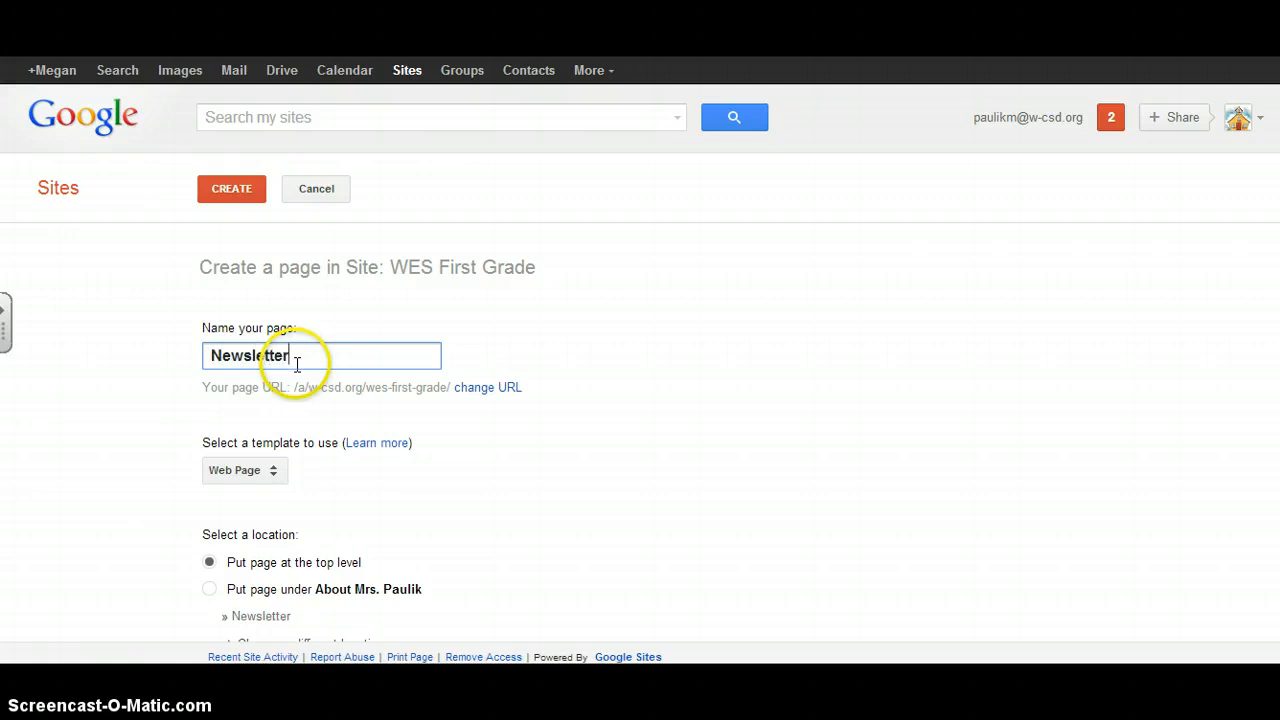
type("s")
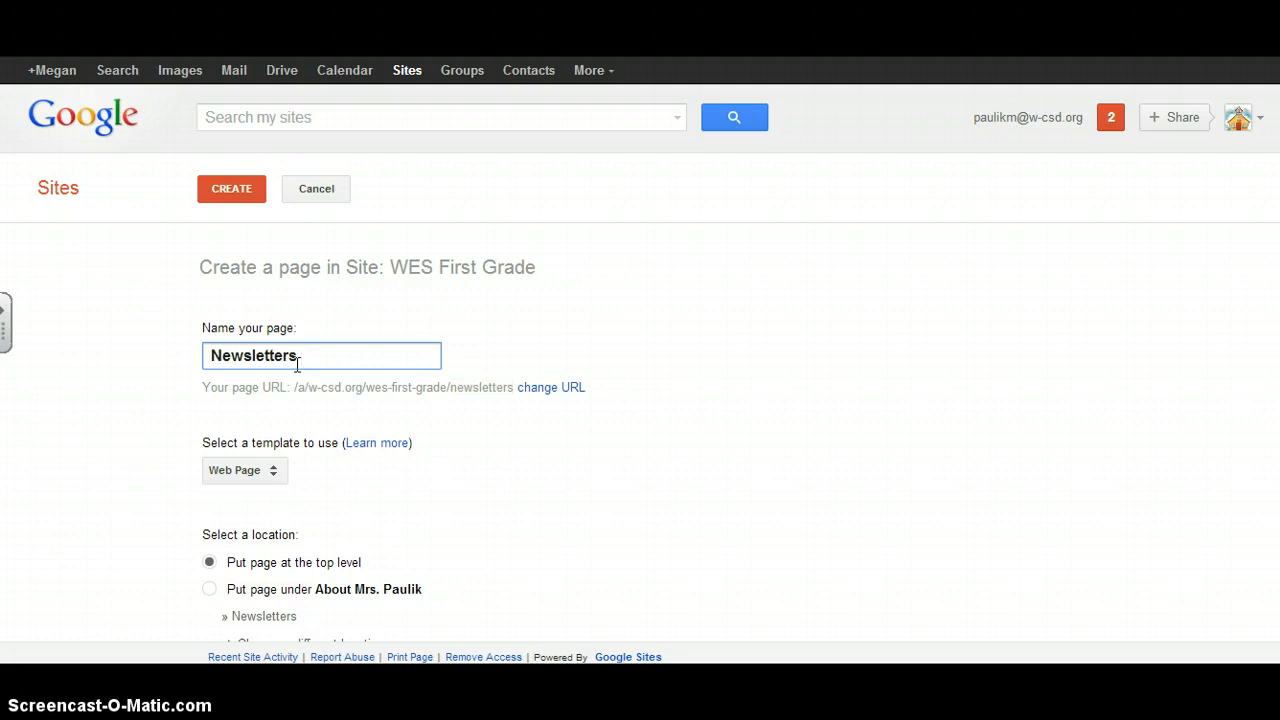
left_click(276, 471)
left_click(263, 525)
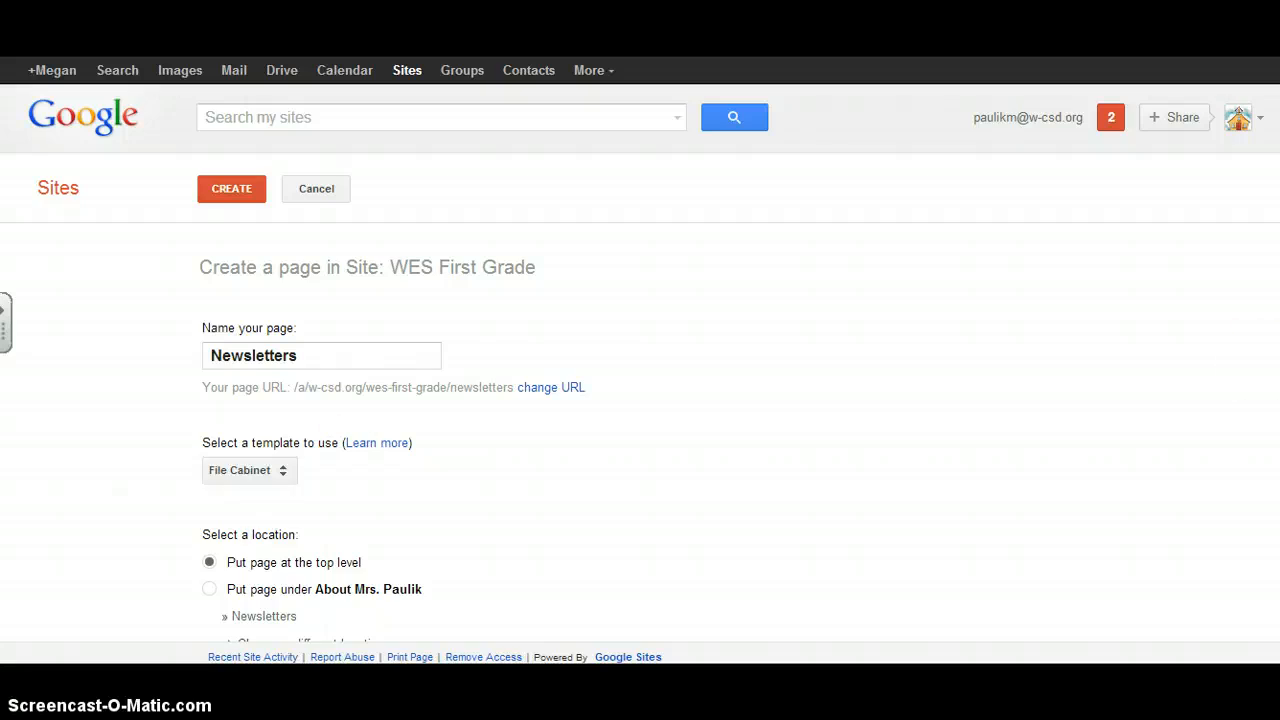
Extend the page name to "Newsletters and other important papers" and create the page at the top level
left_click(321, 362)
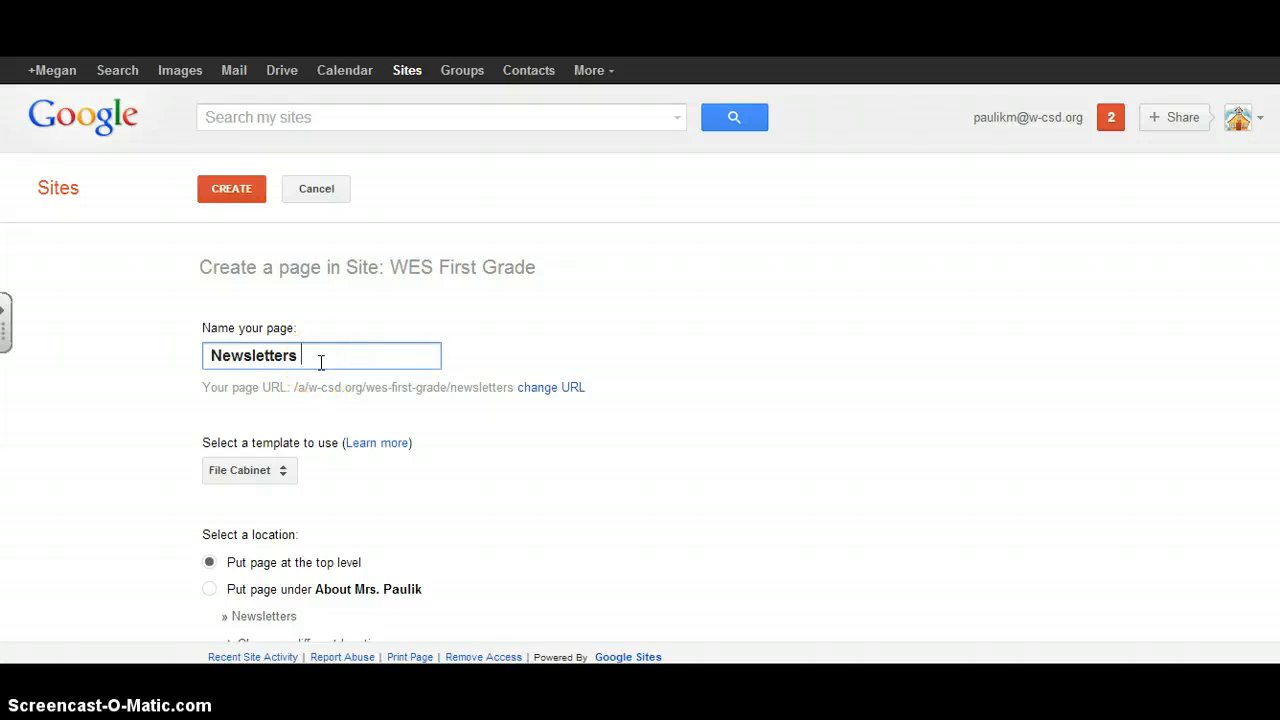
type("and other impor")
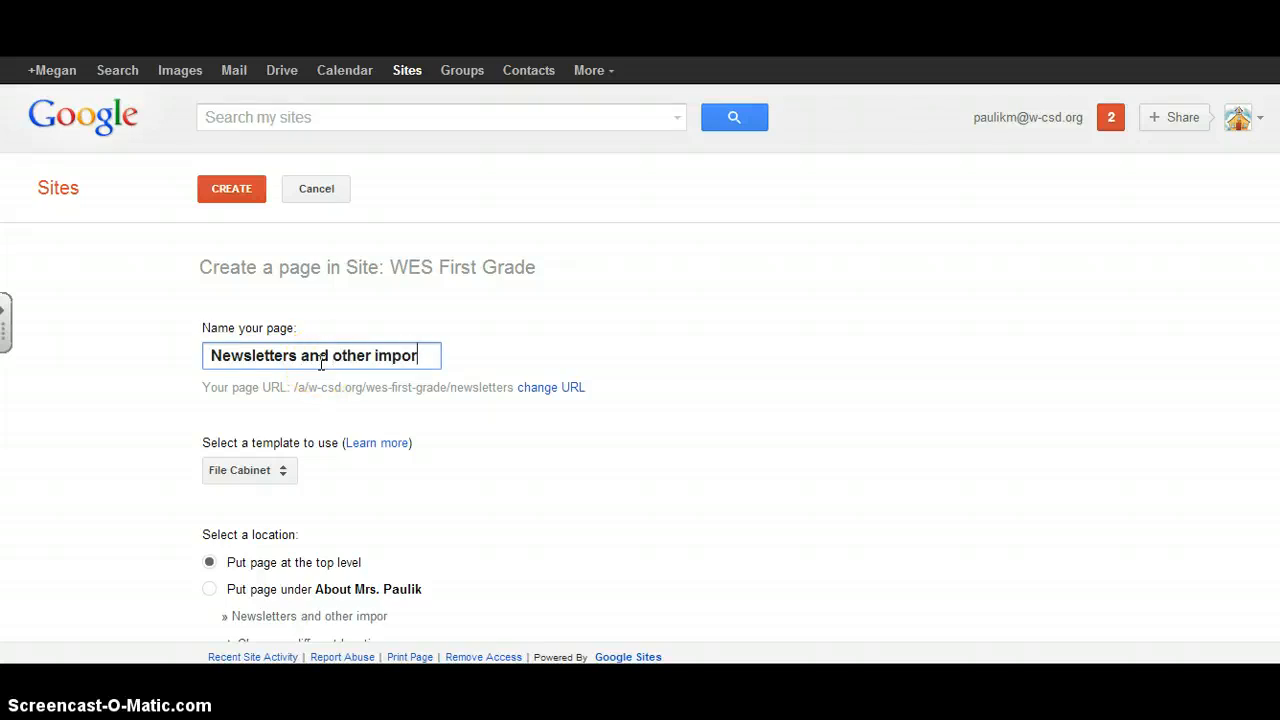
type("tant")
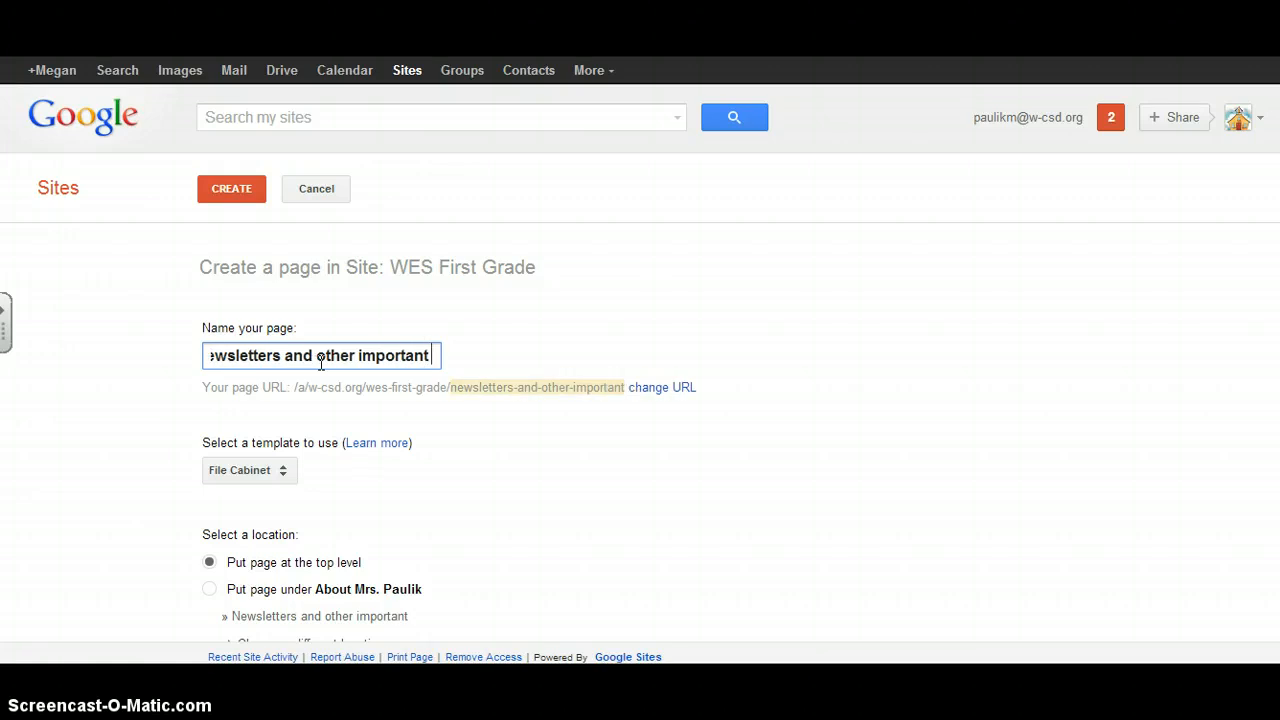
type(" papers")
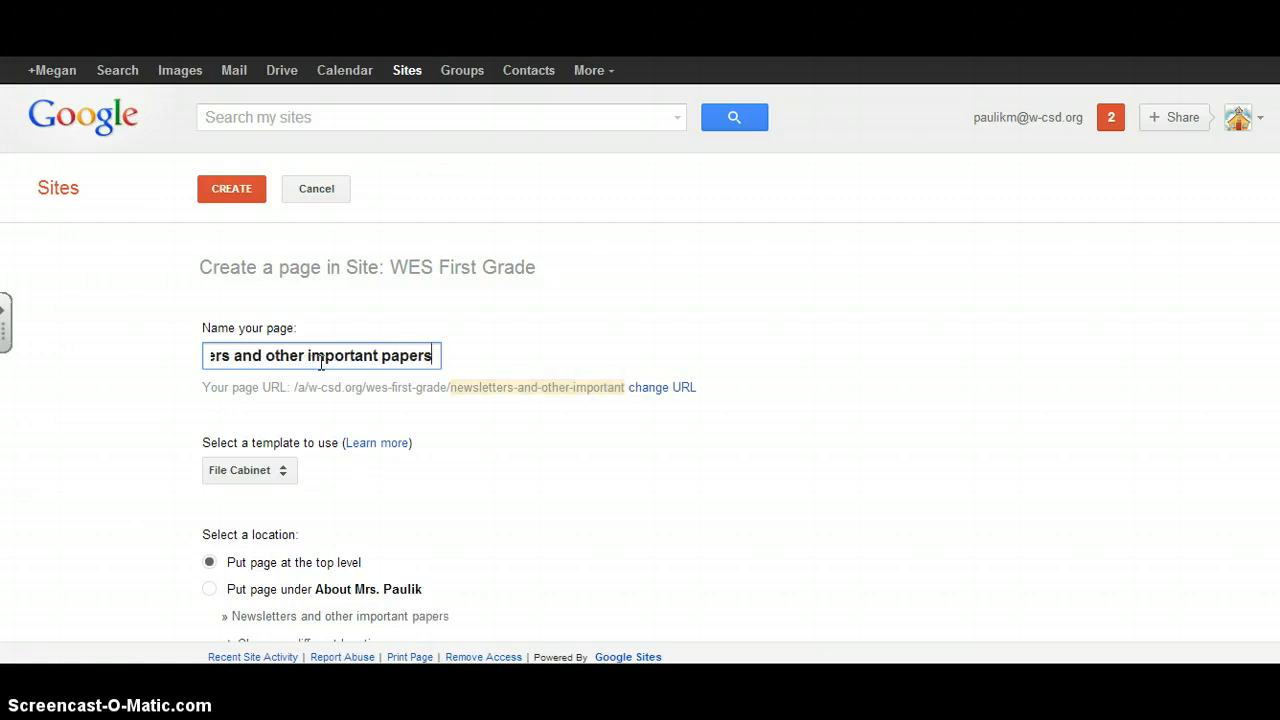
left_click_drag(1274, 300, 1274, 480)
left_click(1237, 357)
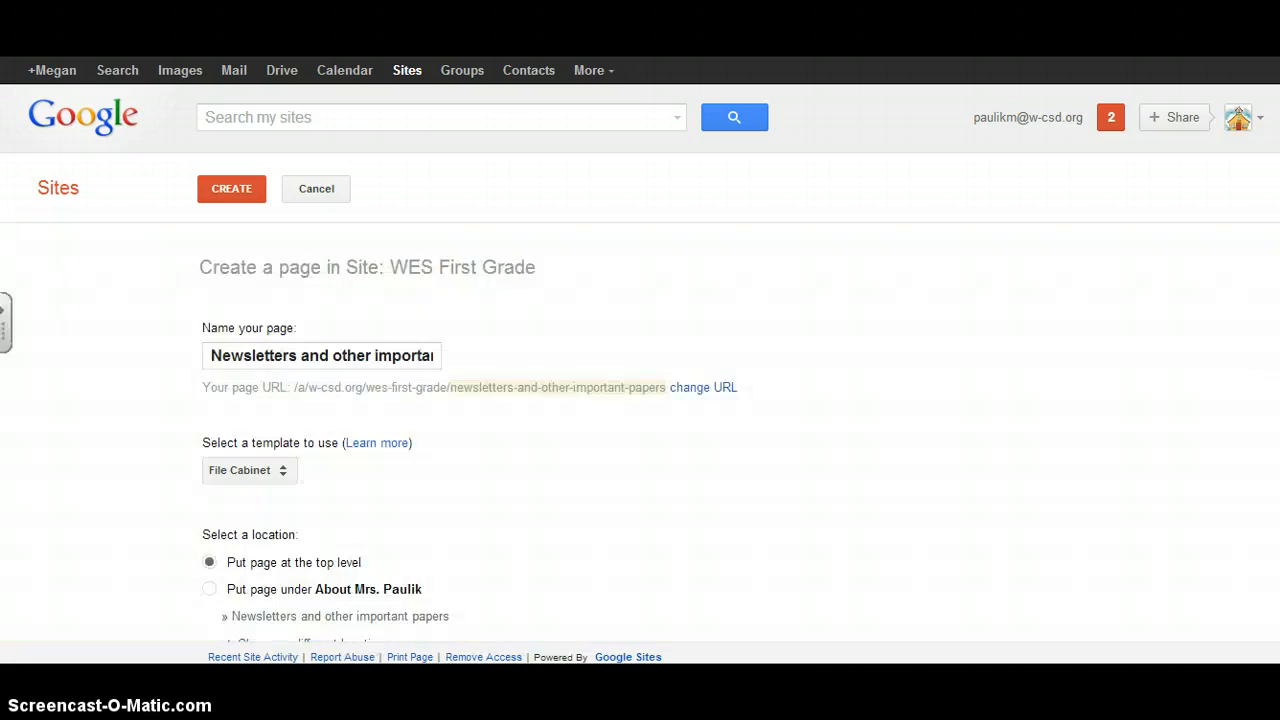
scroll(900, 450, "down", 1)
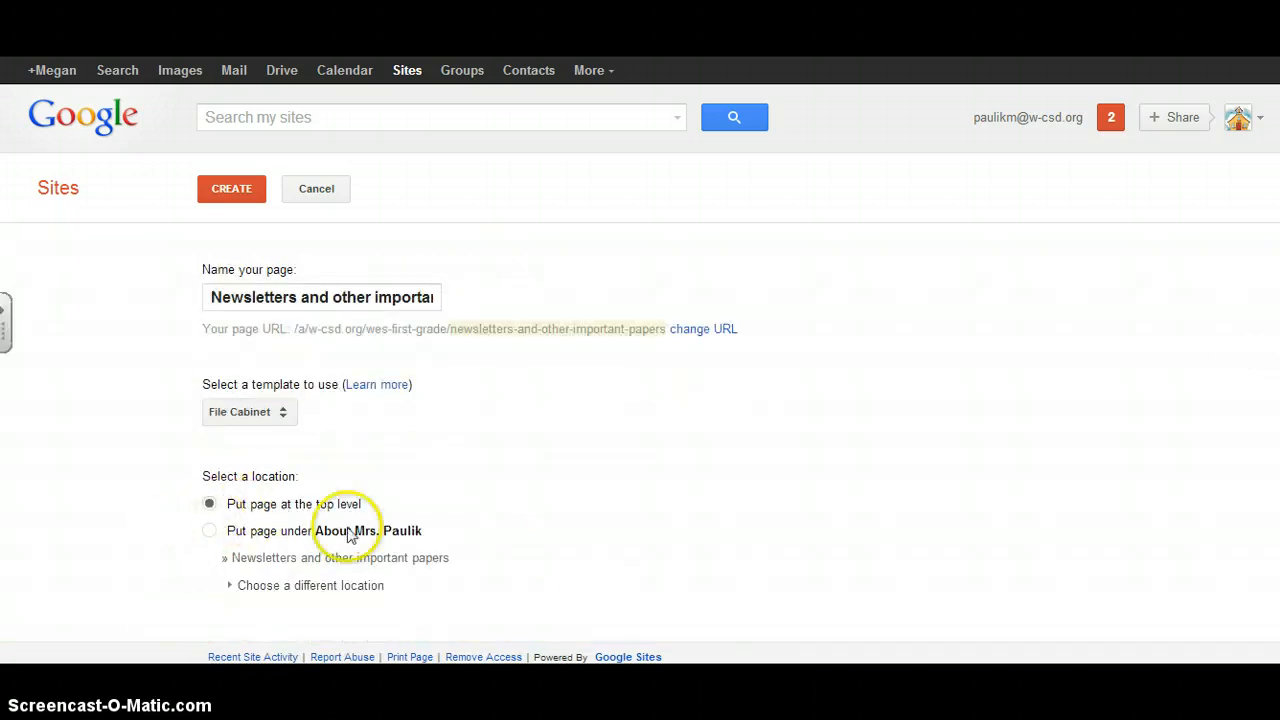
left_click(229, 192)
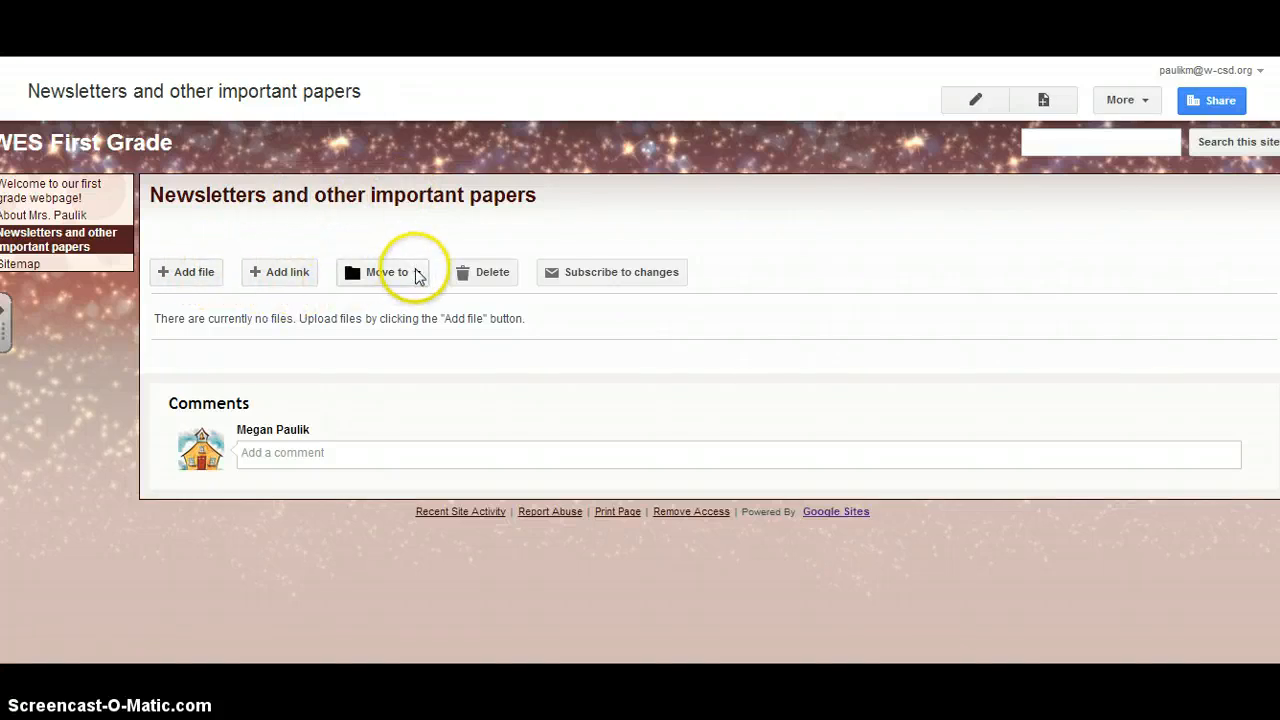
Add the file Lesson Plans Feb 11-15 from the Desktop to the file cabinet page
left_click(193, 272)
left_click(45, 173)
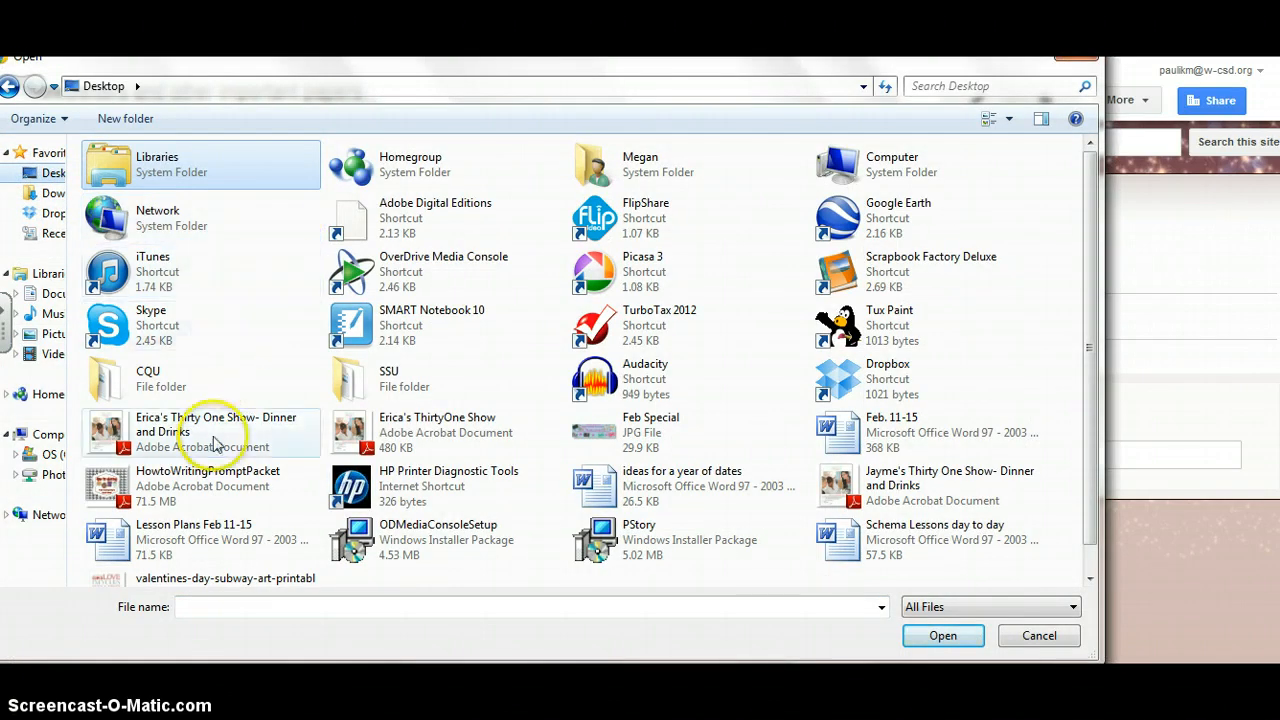
left_click(224, 545)
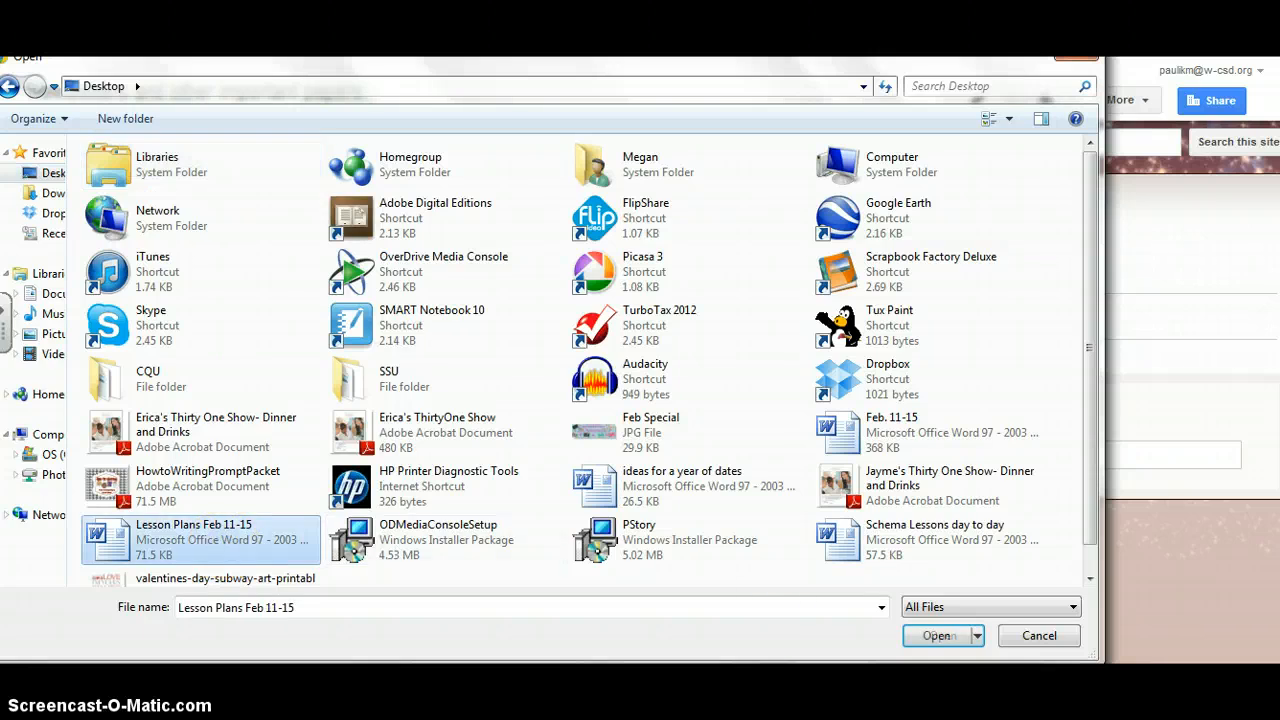
left_click(940, 636)
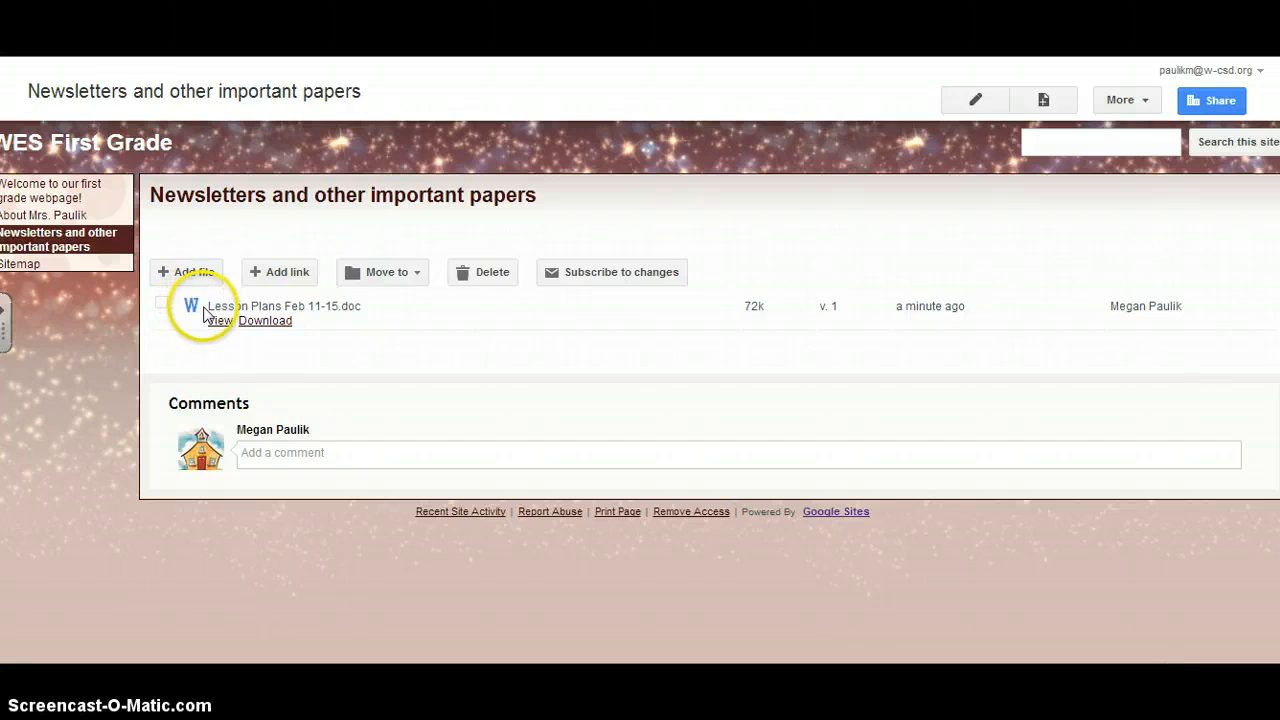
left_click_drag(189, 309, 320, 317)
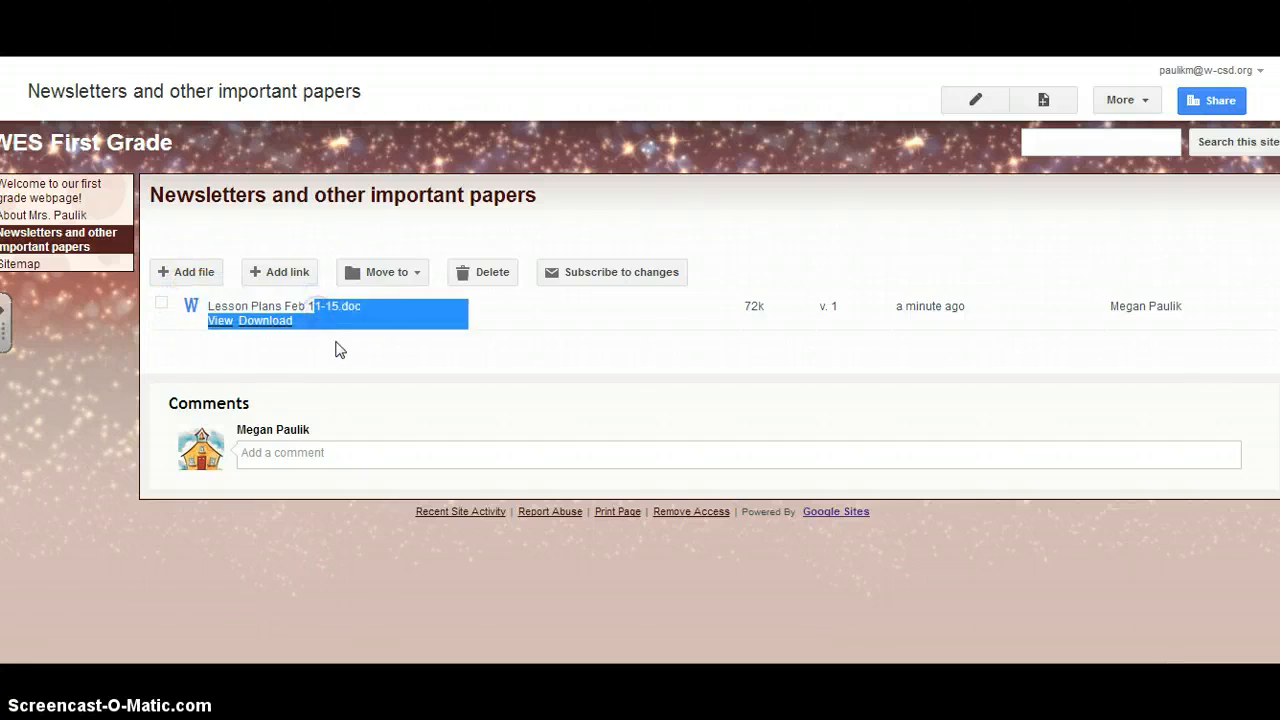
left_click(340, 346)
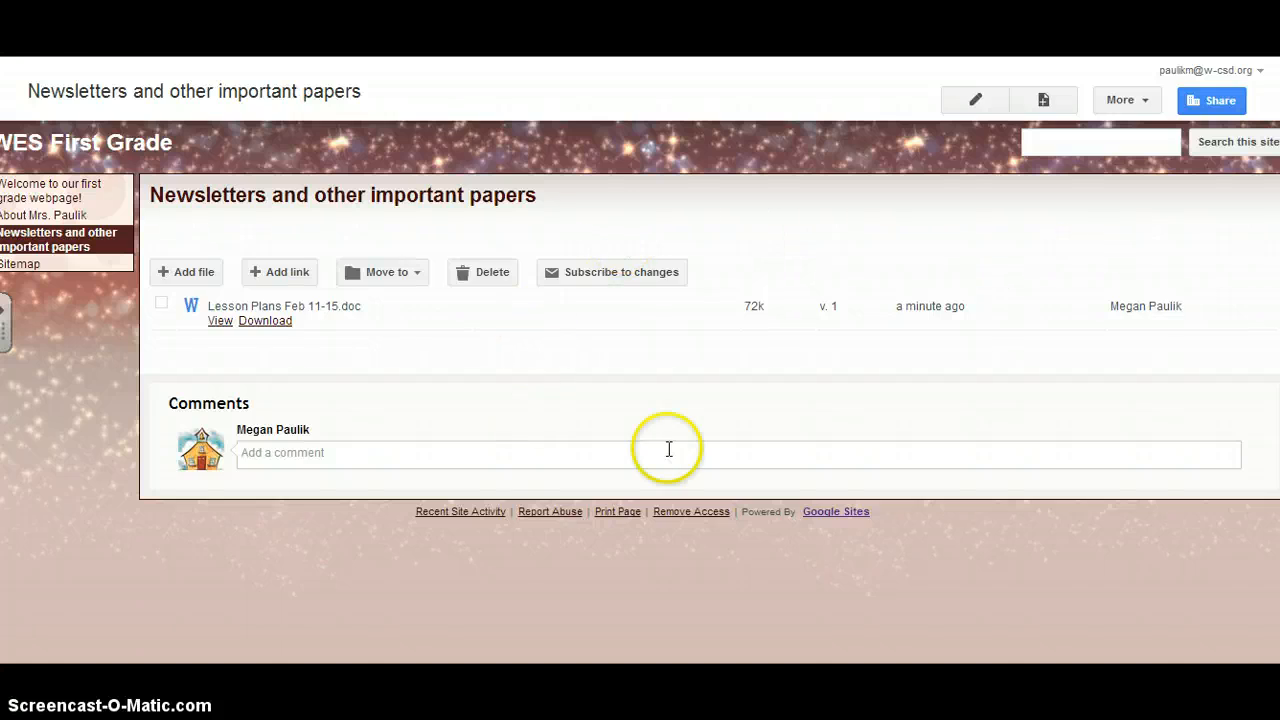
left_click(226, 328)
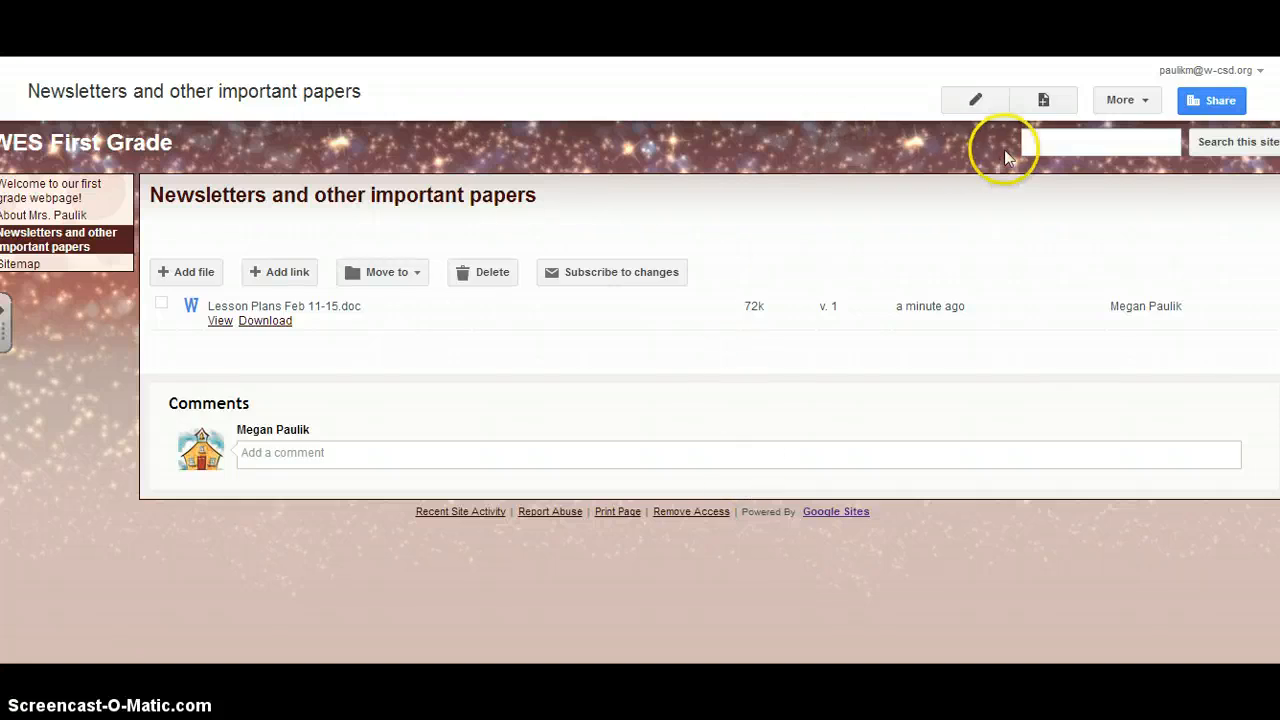
Create a new top-level page named "Announcements" using the Announcements template
left_click(1043, 100)
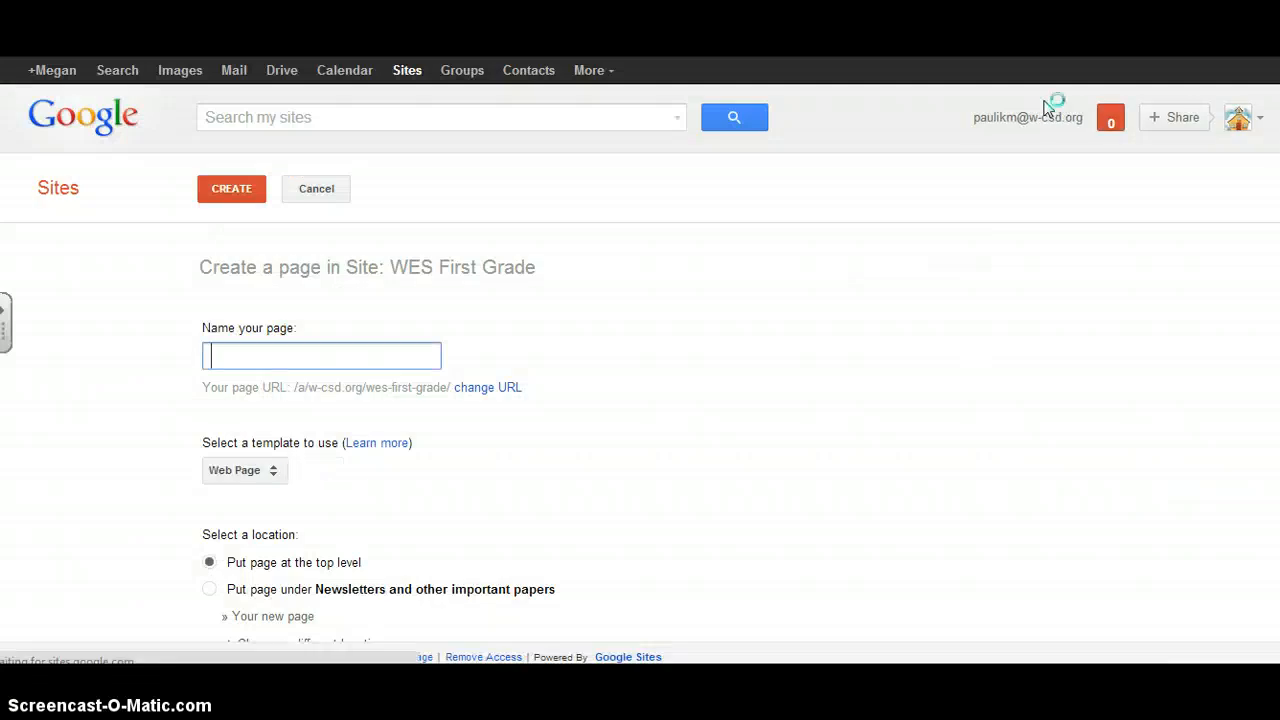
left_click(272, 470)
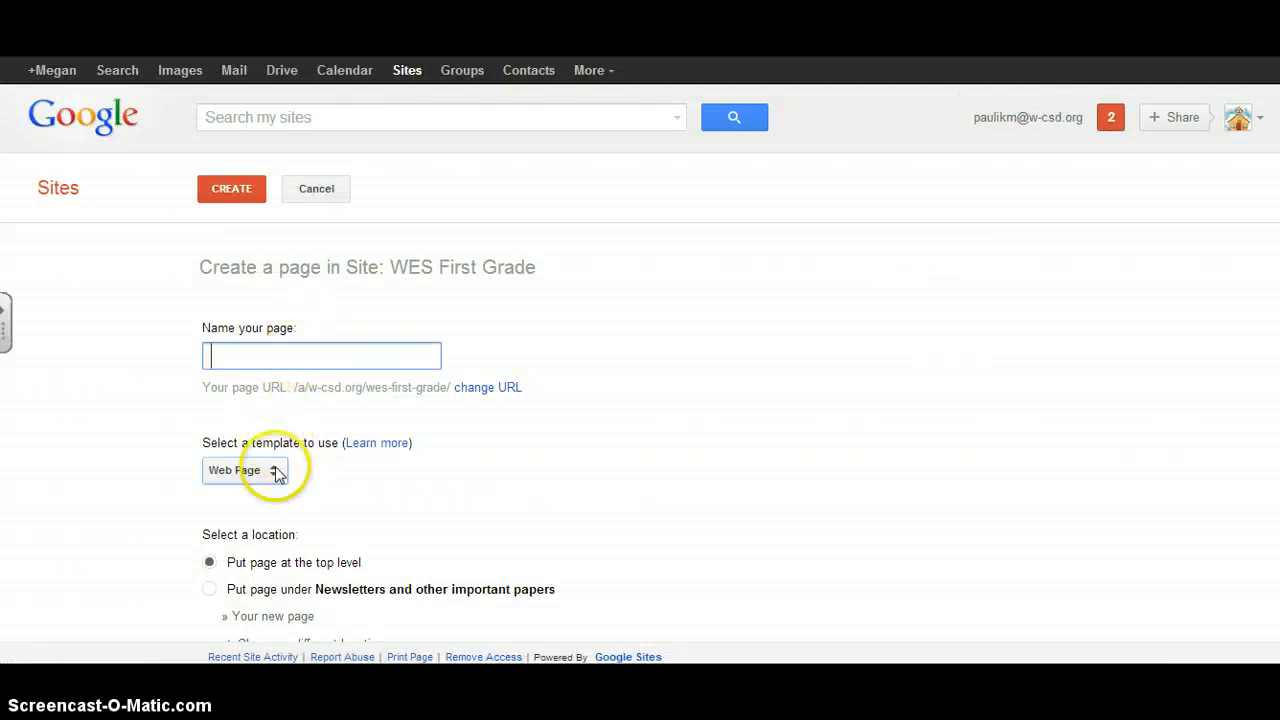
left_click(266, 498)
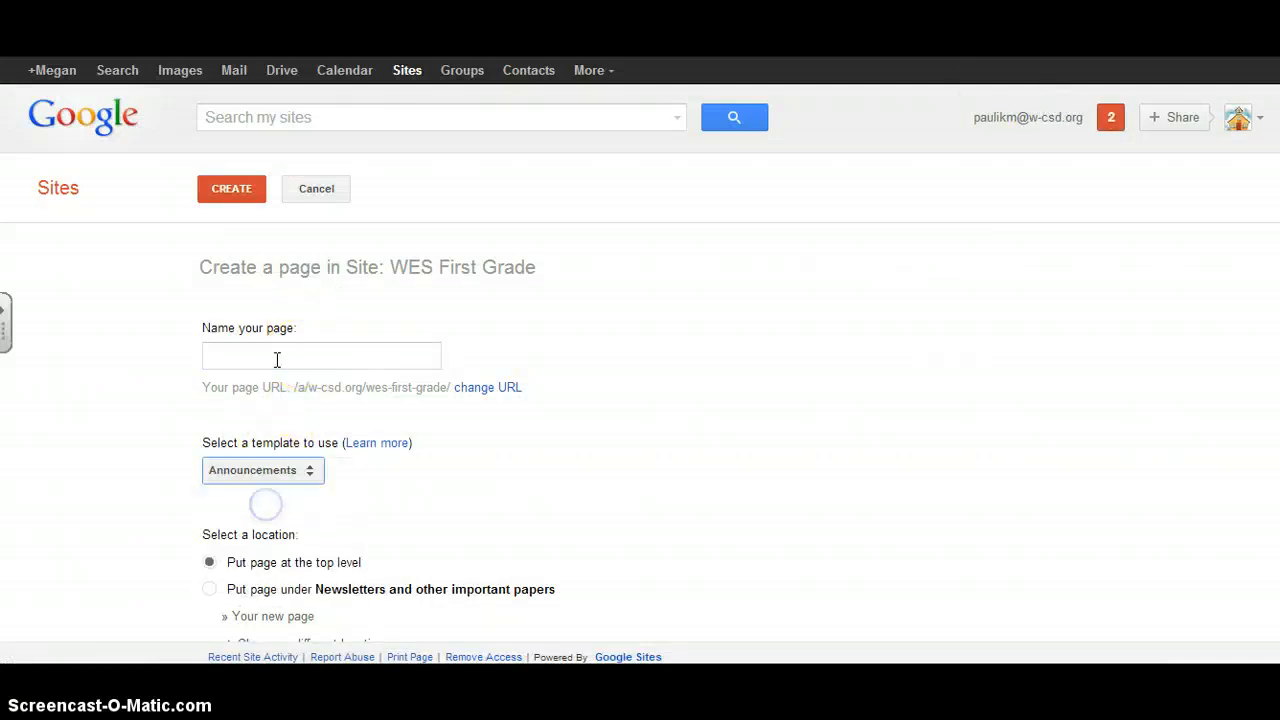
left_click(272, 353)
type("Annou")
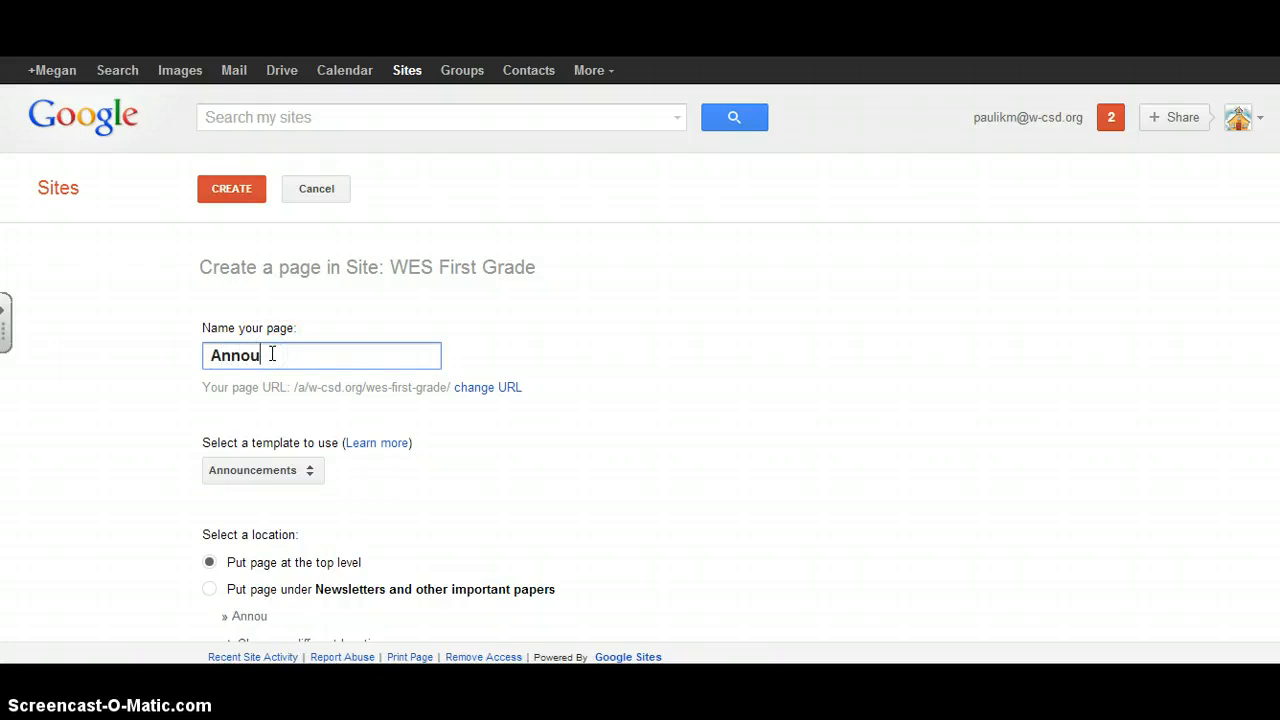
type("ncements")
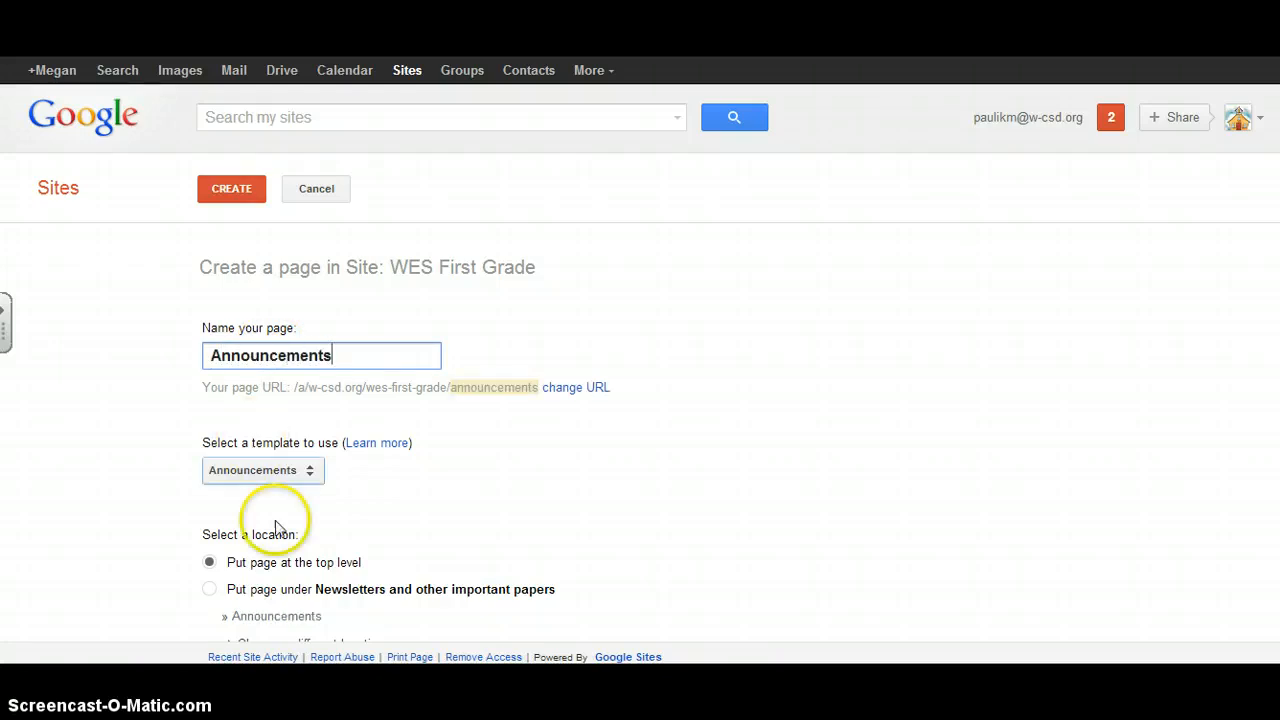
left_click(231, 193)
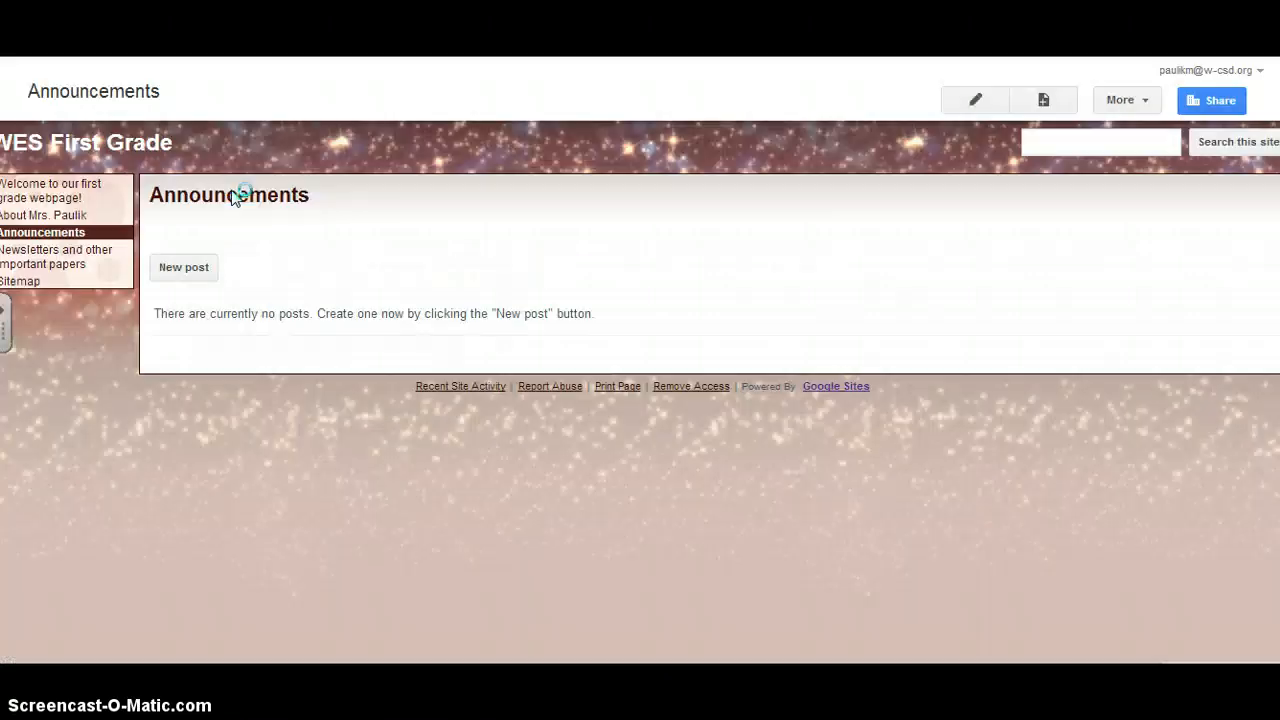
Start a new post on the Announcements page and title it "Hello and Welcome"
left_click(190, 270)
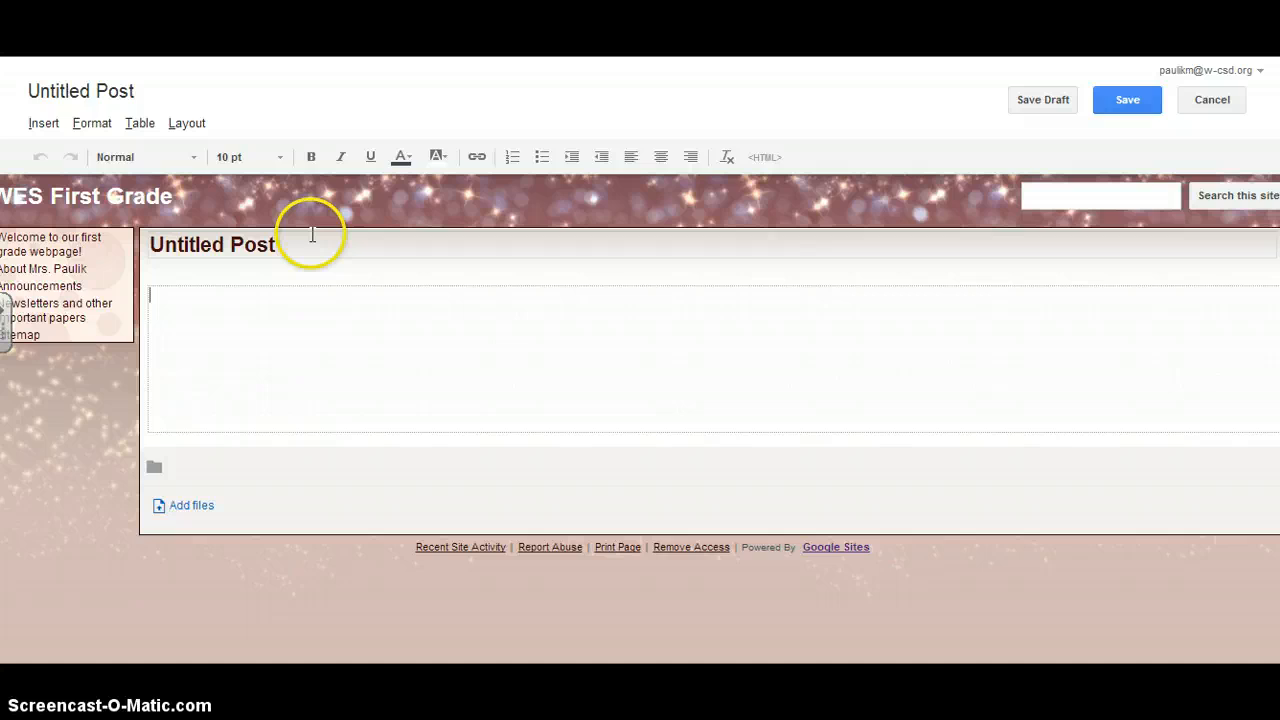
left_click(306, 237)
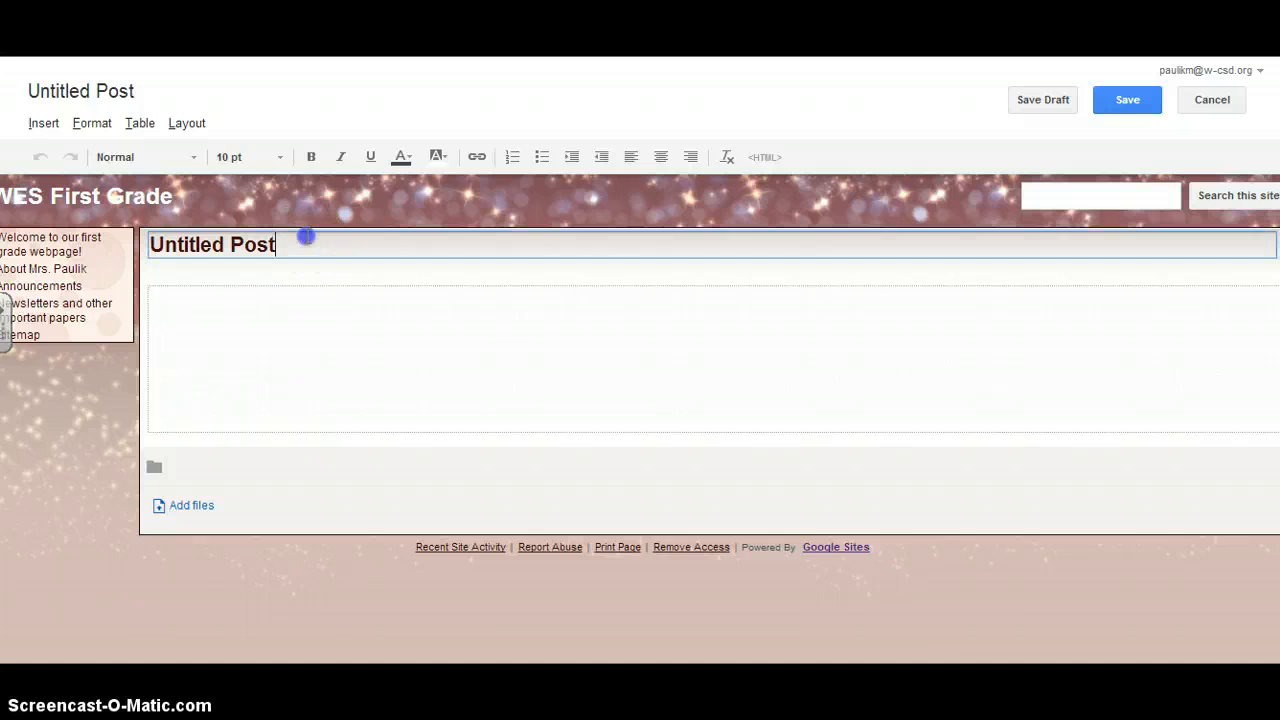
left_click_drag(306, 237, 130, 249)
type("Helloi")
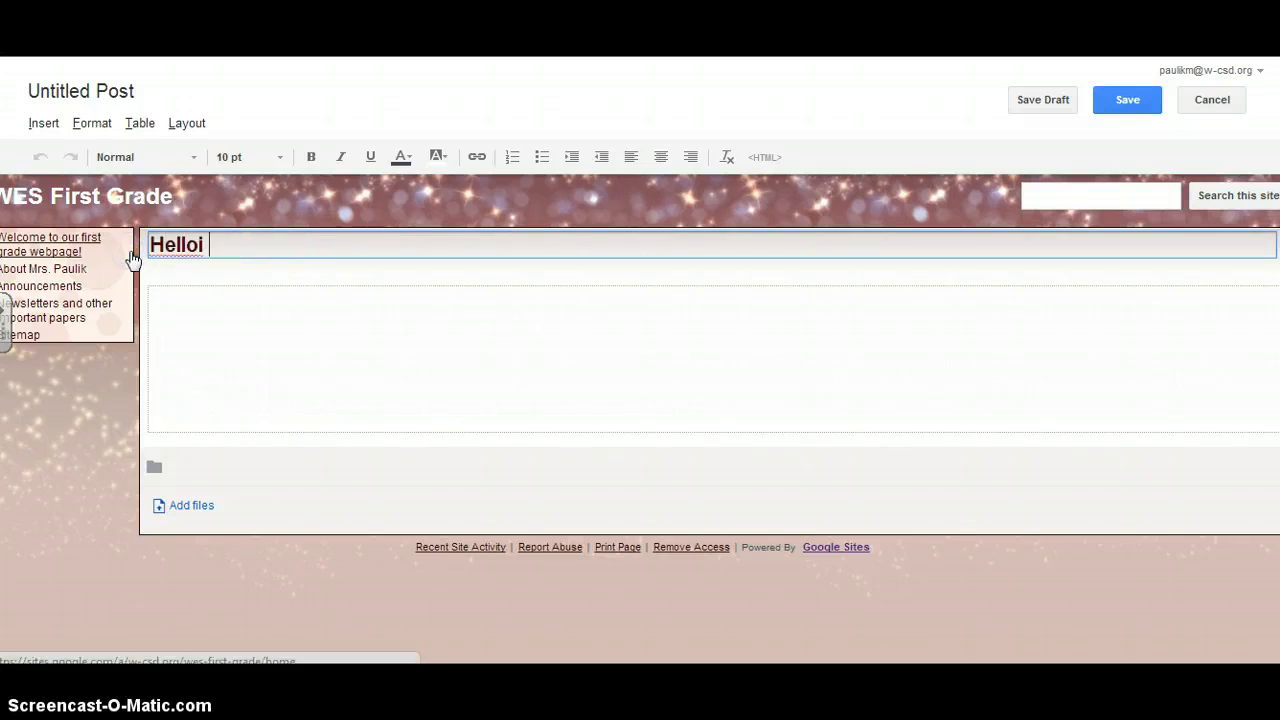
key("BackSpace")
type("an W")
key("BackSpace")
type("d We")
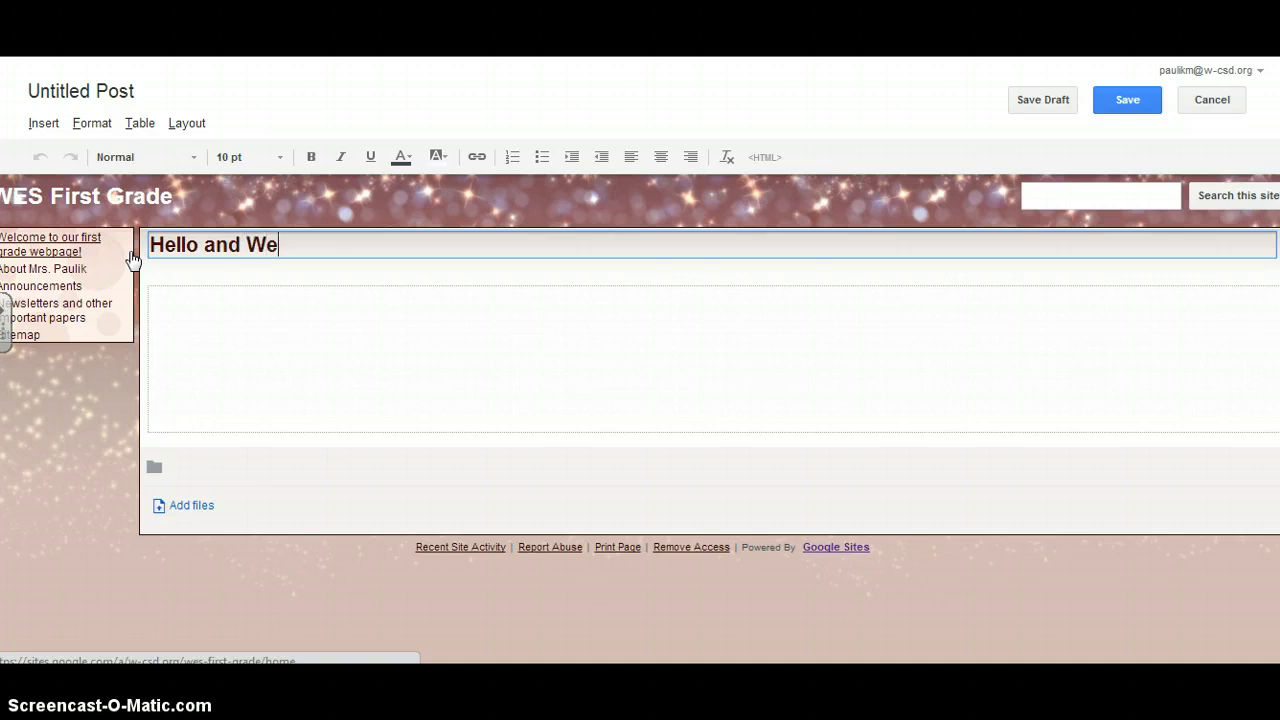
type("lcome")
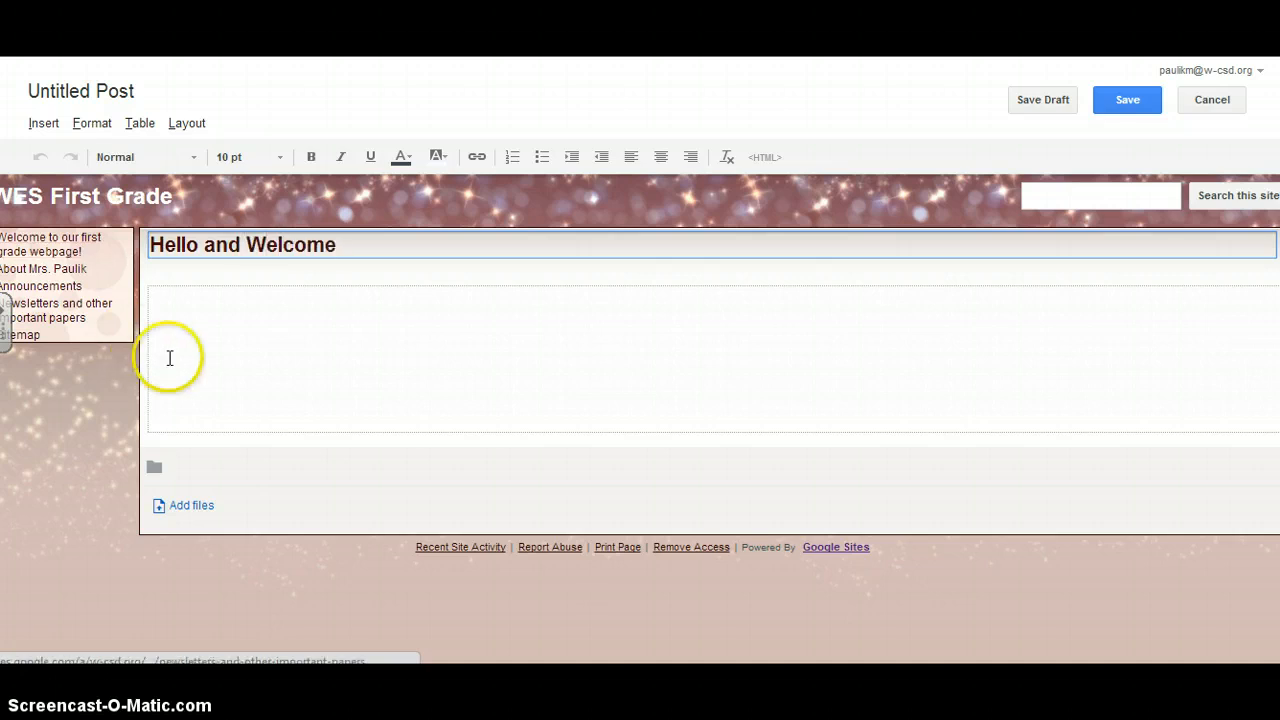
Enter the post body "Hello and welcome. This is where I will put important information for you to read about your child's day."
left_click(175, 290)
type("He")
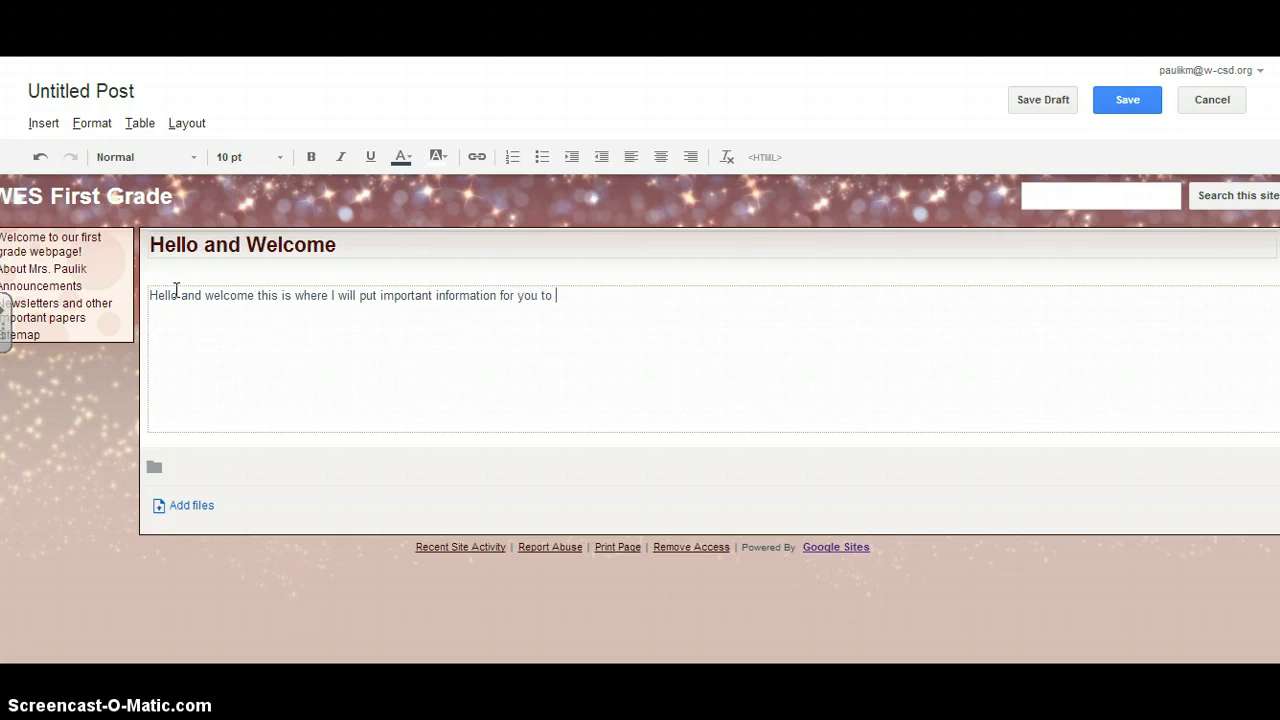
type("ut your child's day.")
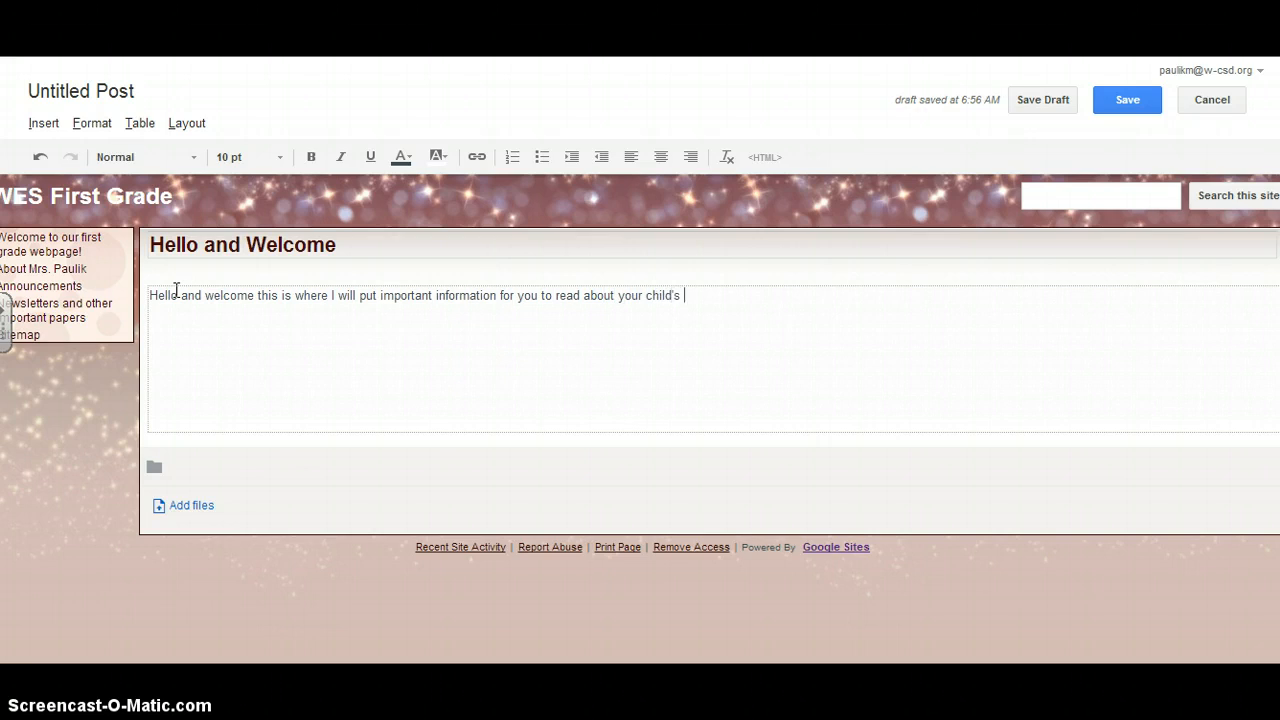
left_click(256, 296)
type(",")
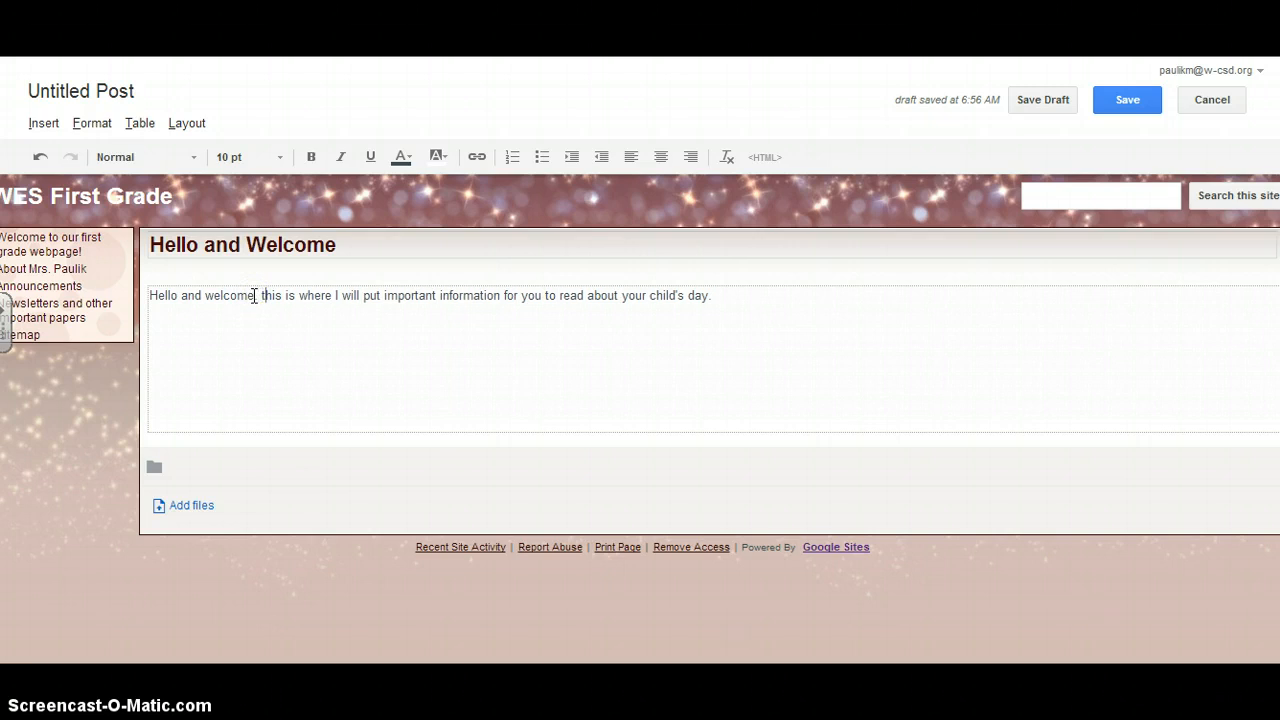
key("BackSpace")
type("T")
Set the whole body text of the announcement post to 18 pt
left_click_drag(755, 292, 150, 306)
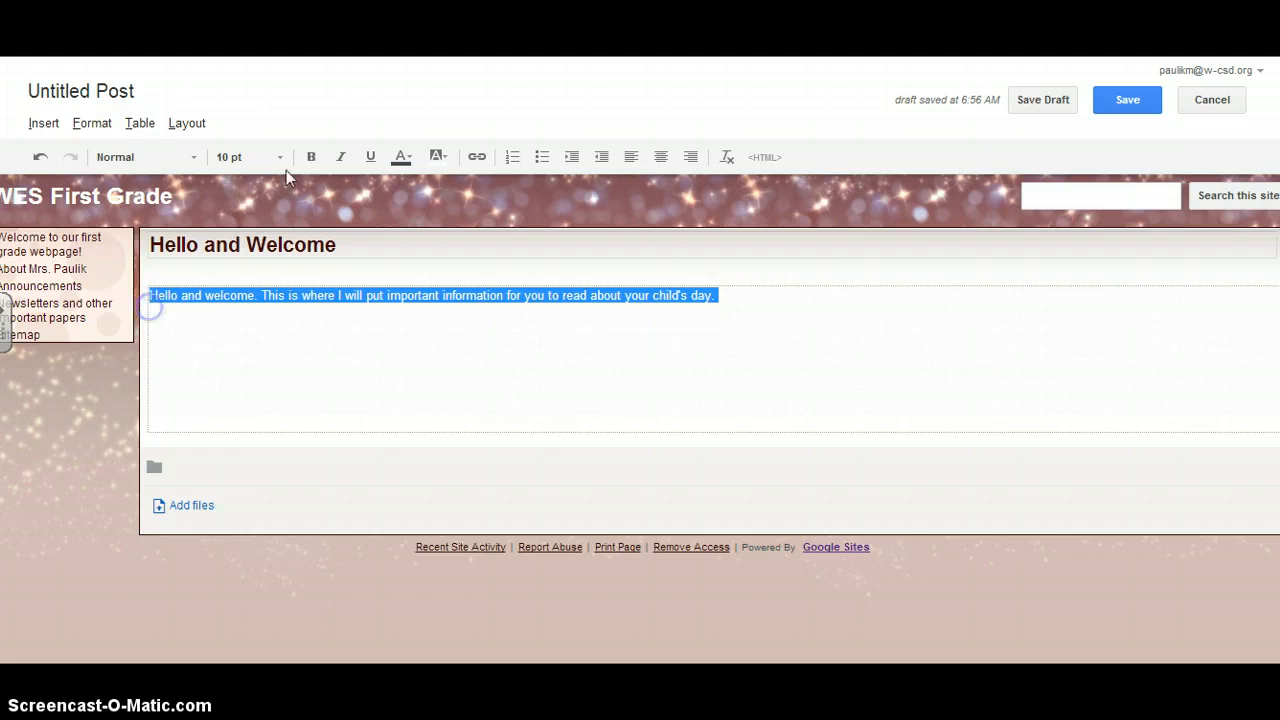
left_click(278, 157)
left_click(270, 268)
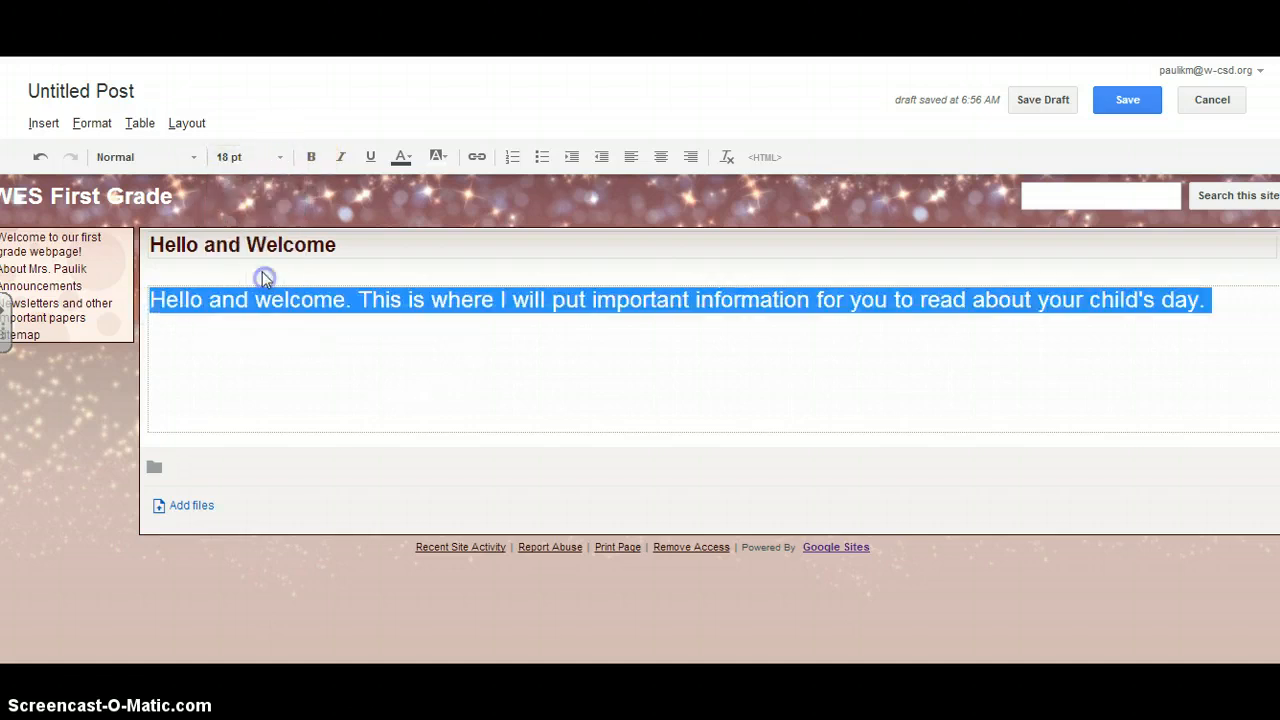
Change the font of the welcome post's body text to Verdana and save the post
left_click(197, 162)
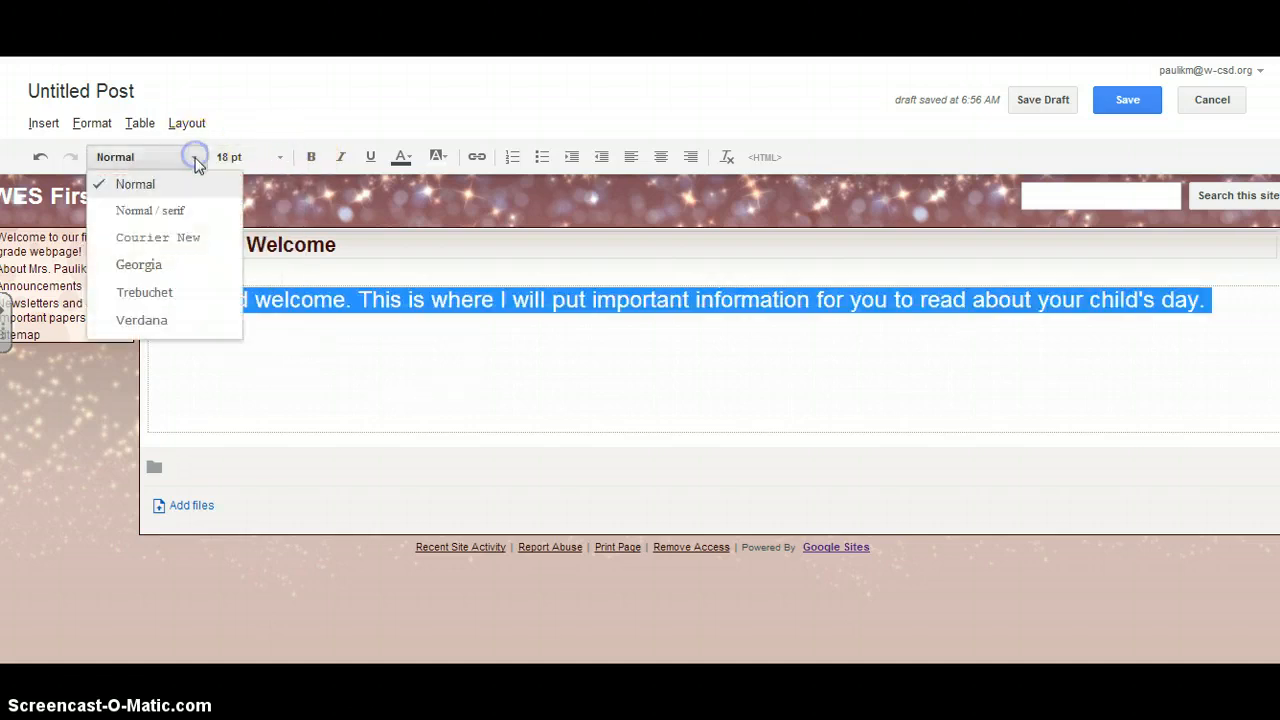
left_click(160, 320)
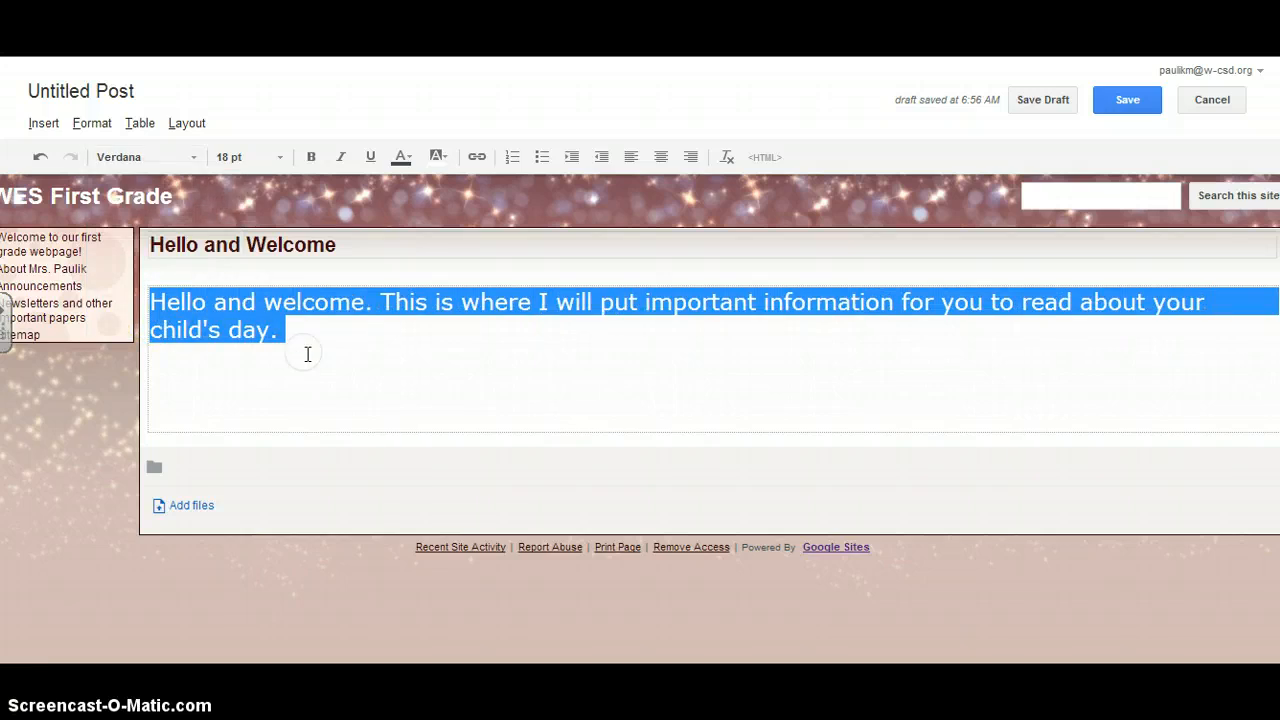
left_click(312, 352)
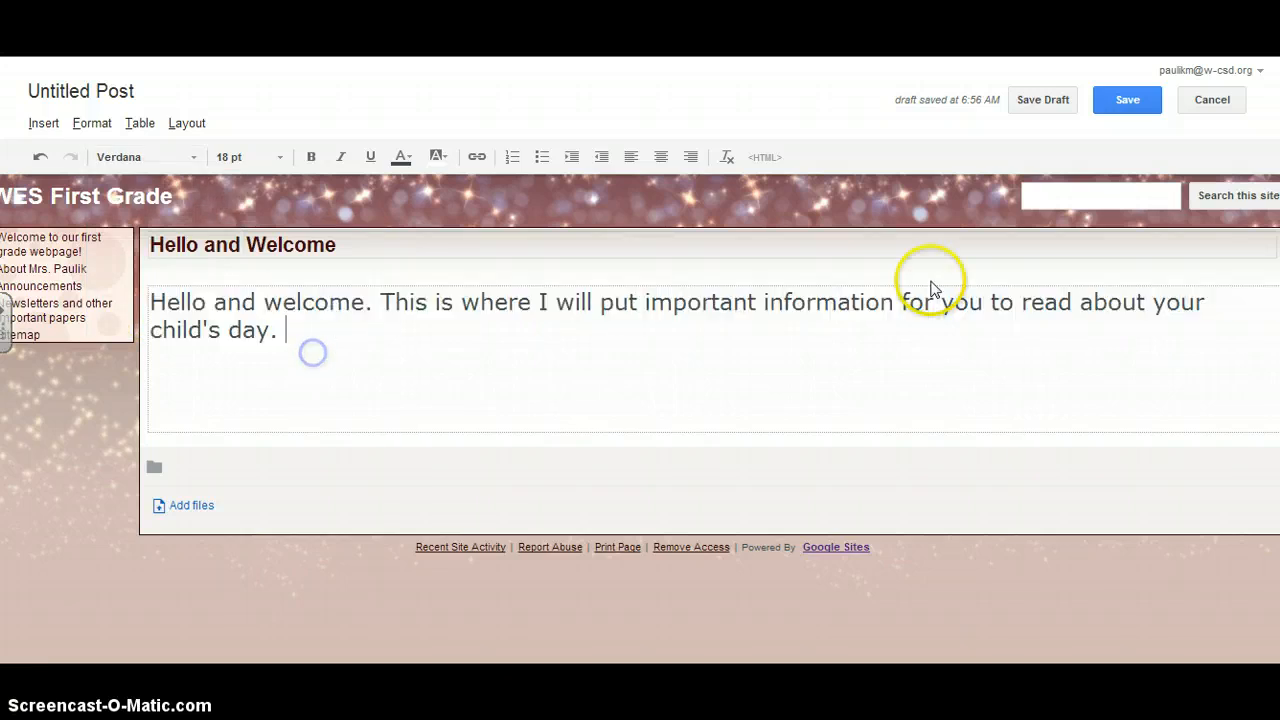
left_click(1130, 101)
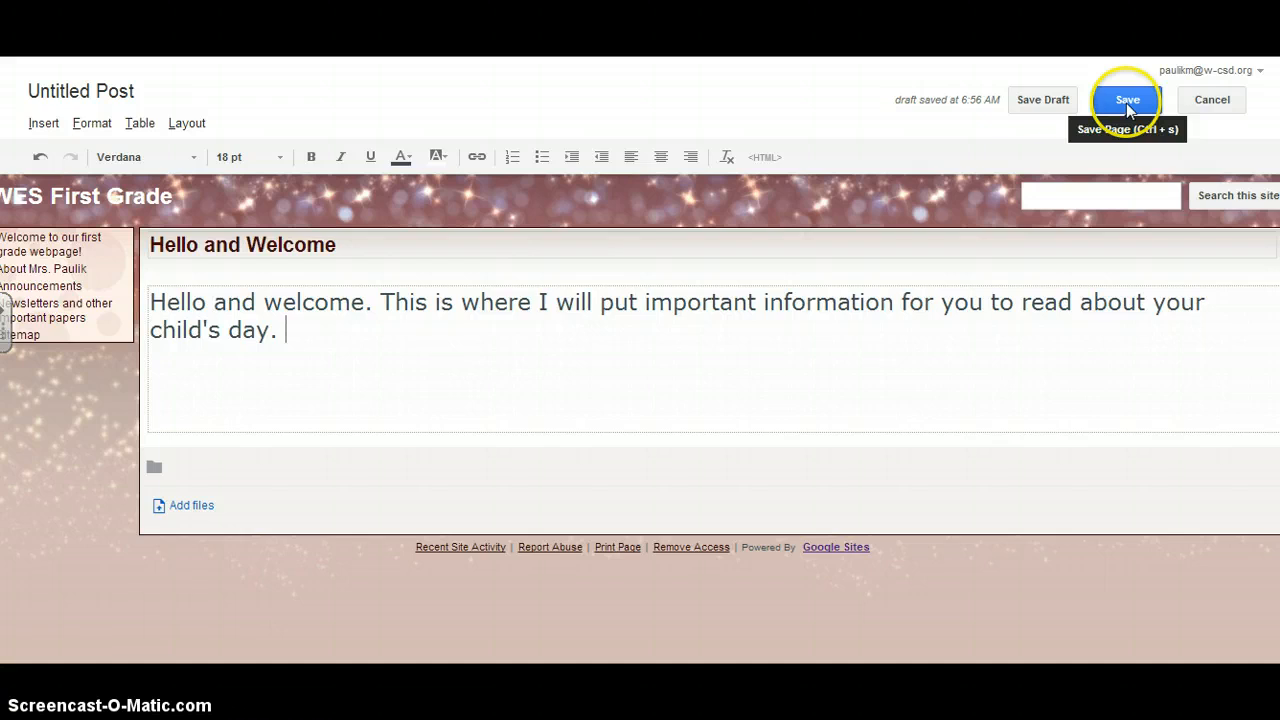
left_click(1126, 103)
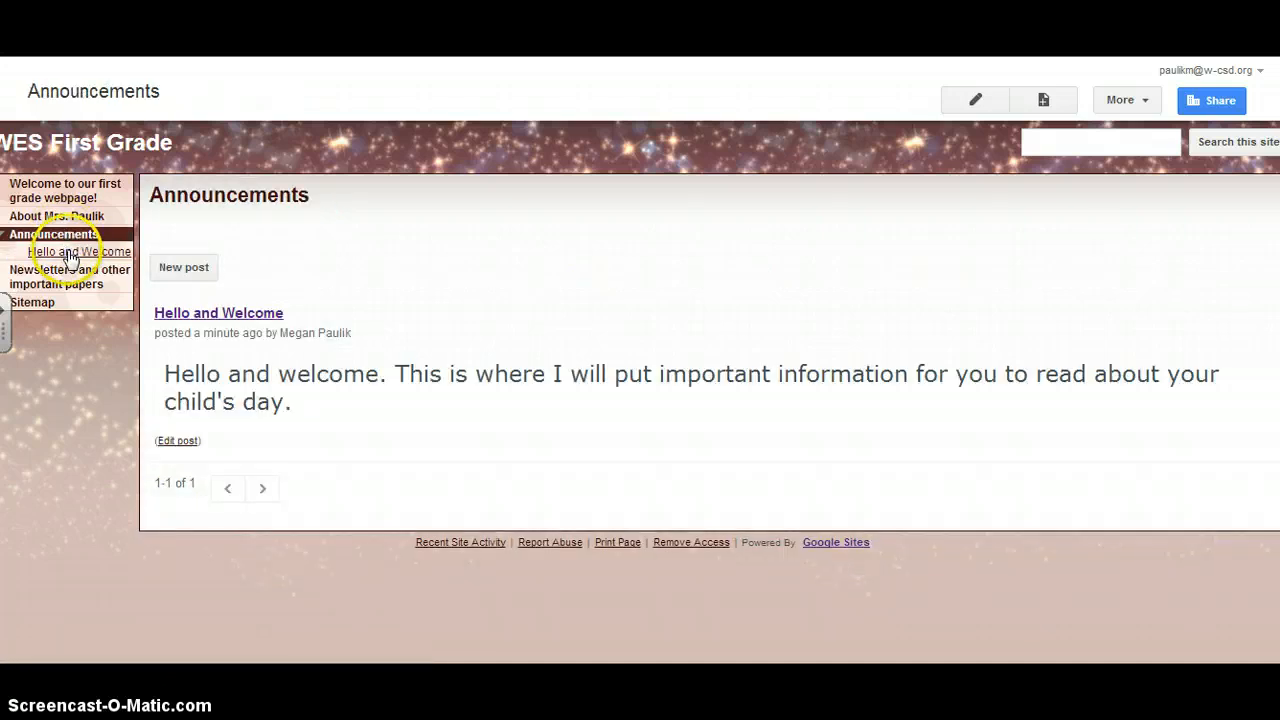
After viewing the "Hello and Welcome" post, start another Announcements post titled "Happy Snow Day!" with the body "Hope you enjoy your snow day!"
left_click(70, 254)
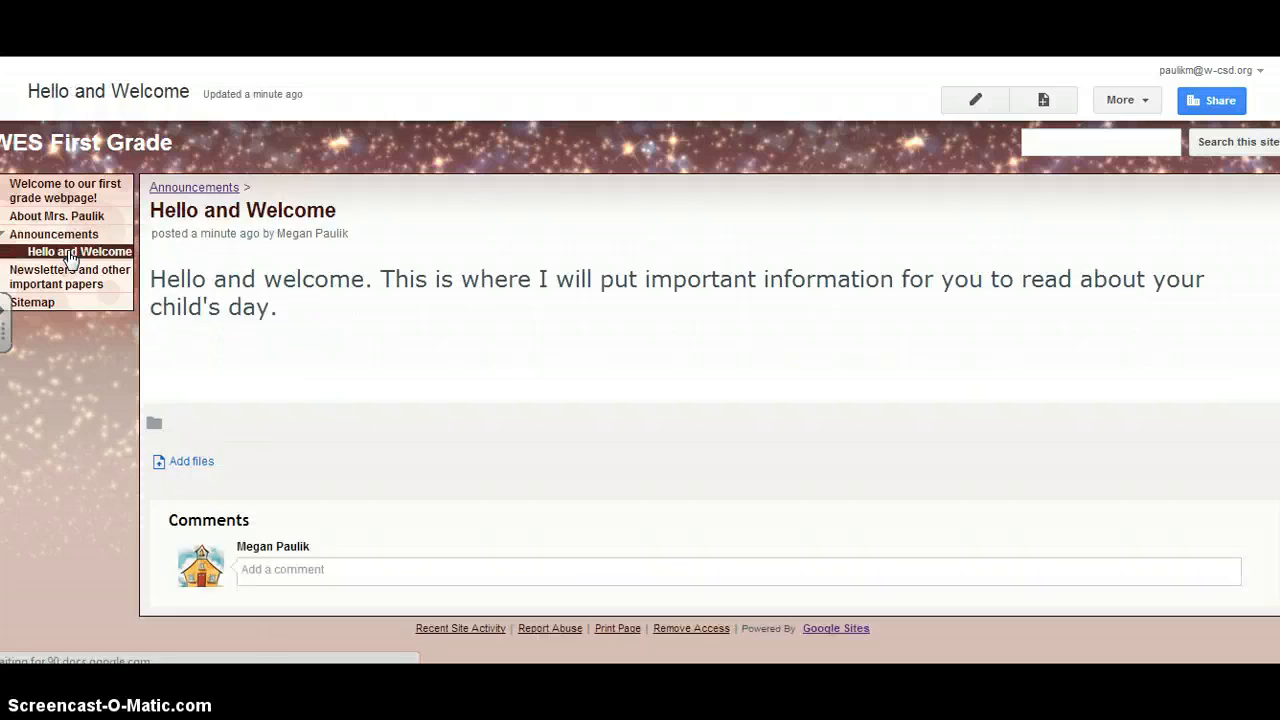
left_click(62, 236)
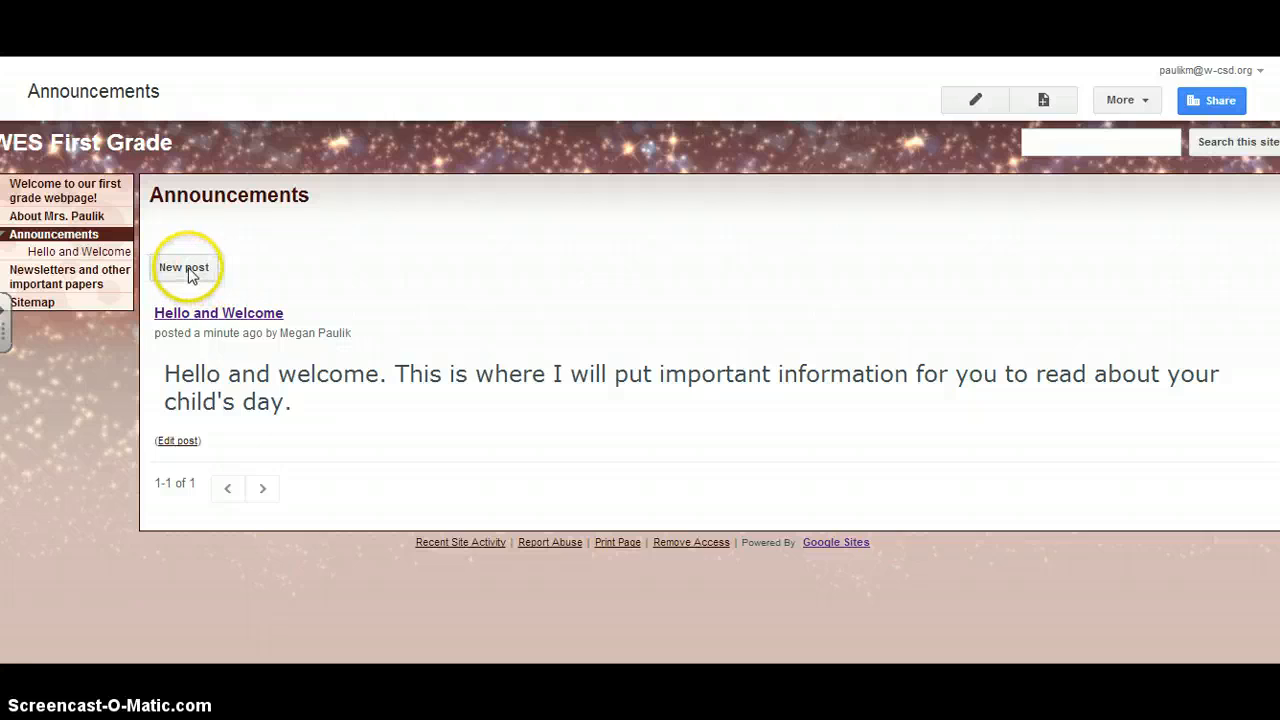
left_click(190, 270)
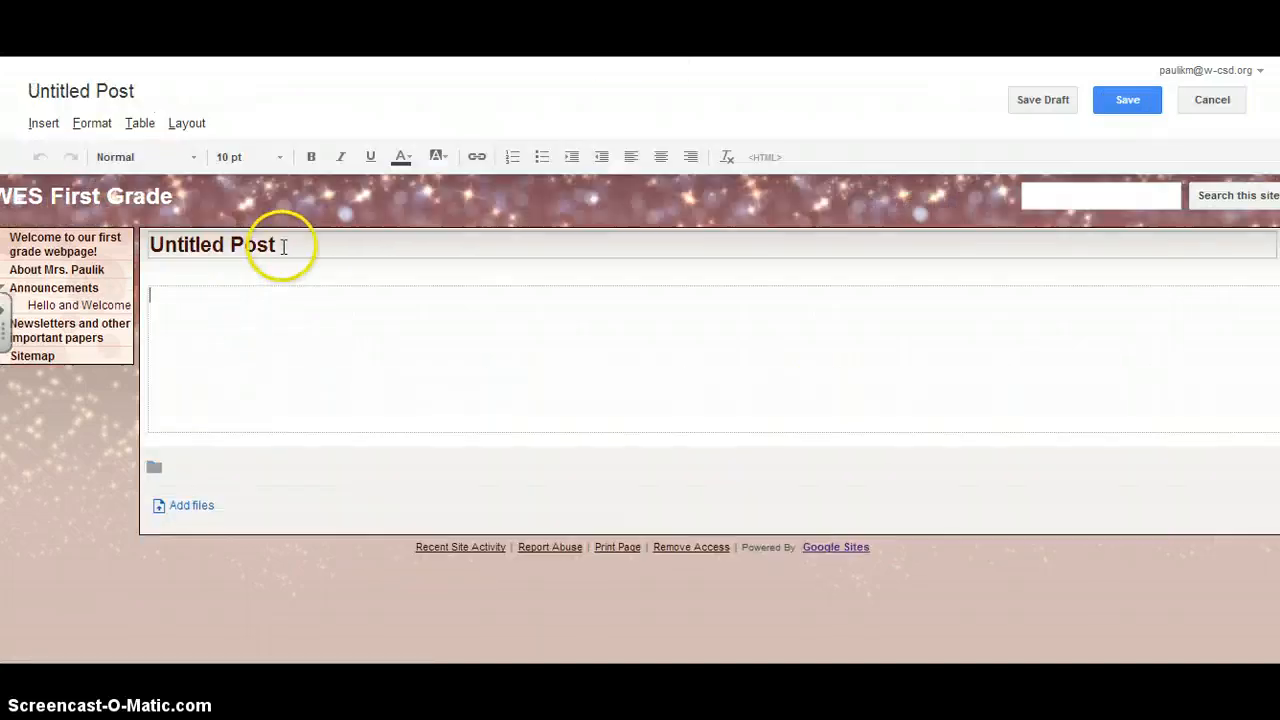
left_click(287, 247)
left_click_drag(287, 247, 79, 266)
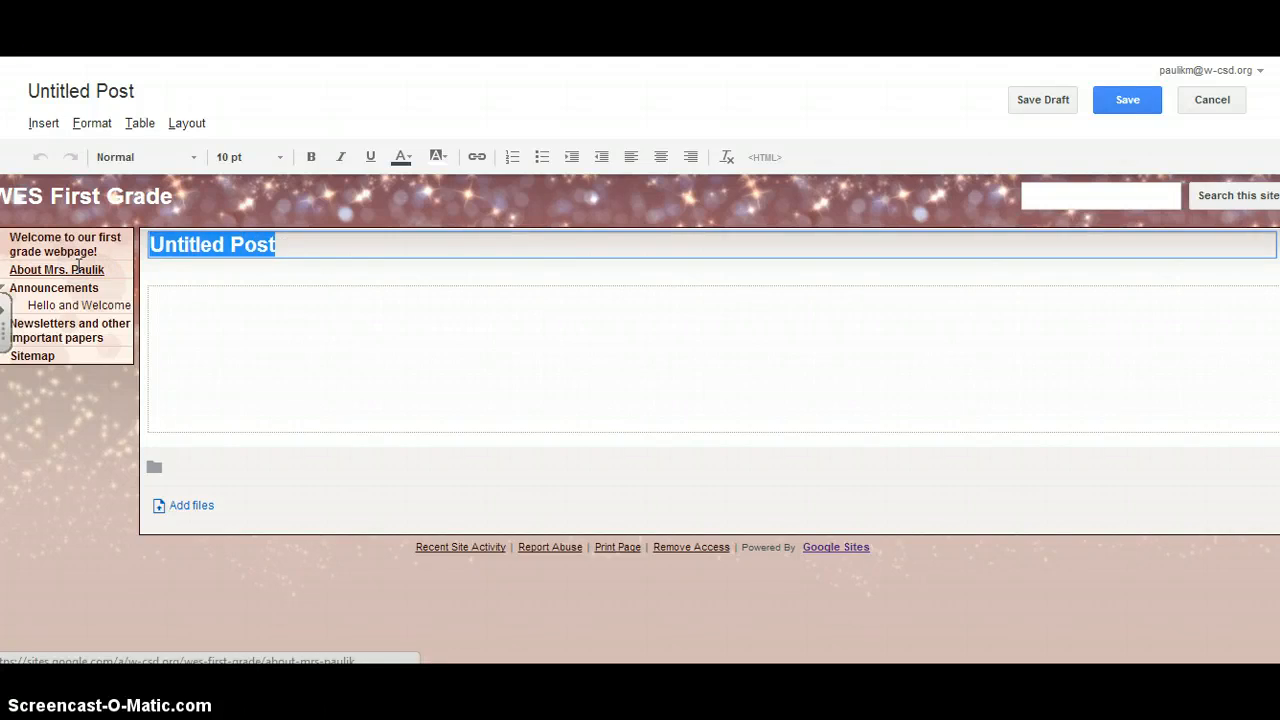
type("Happy ")
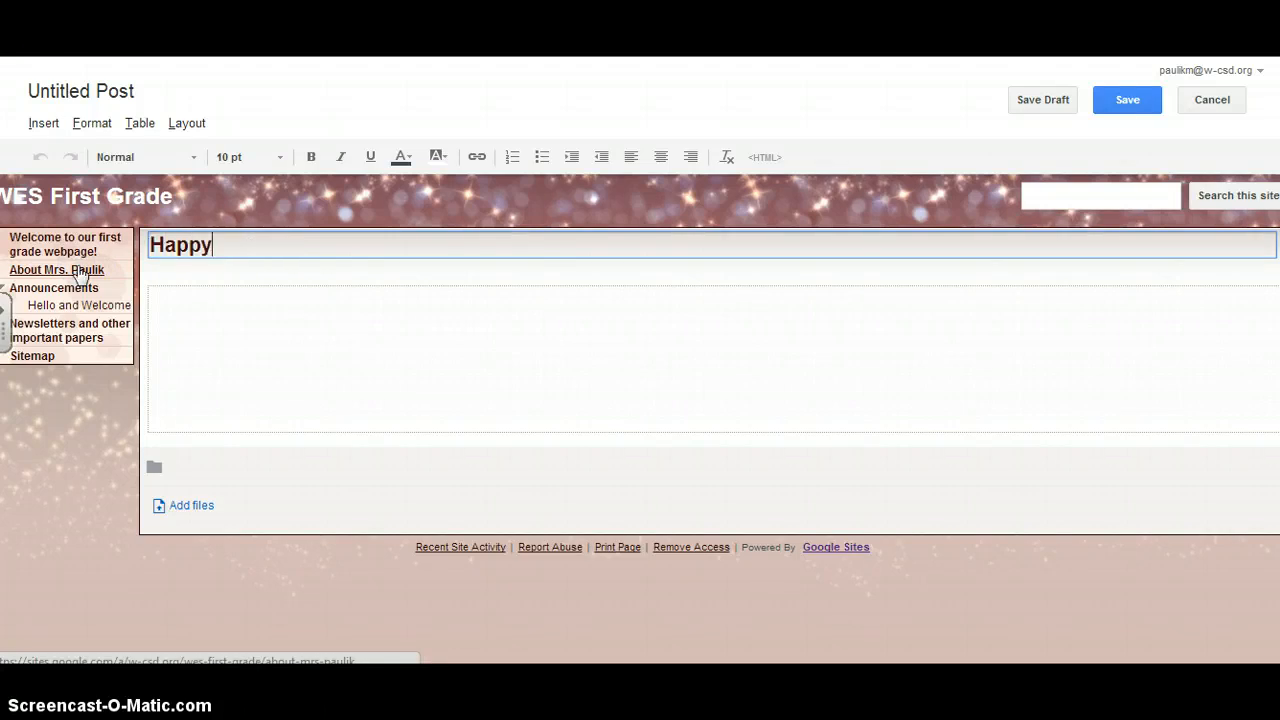
type("Snow Day!")
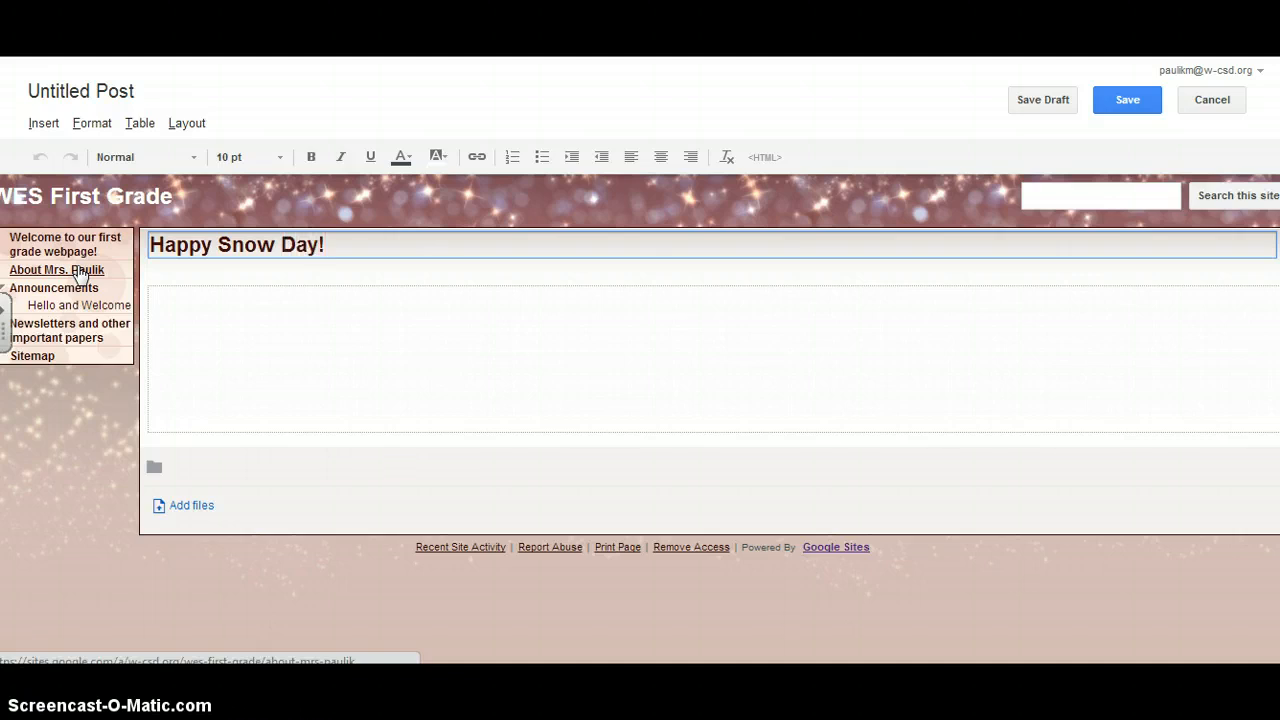
left_click(184, 314)
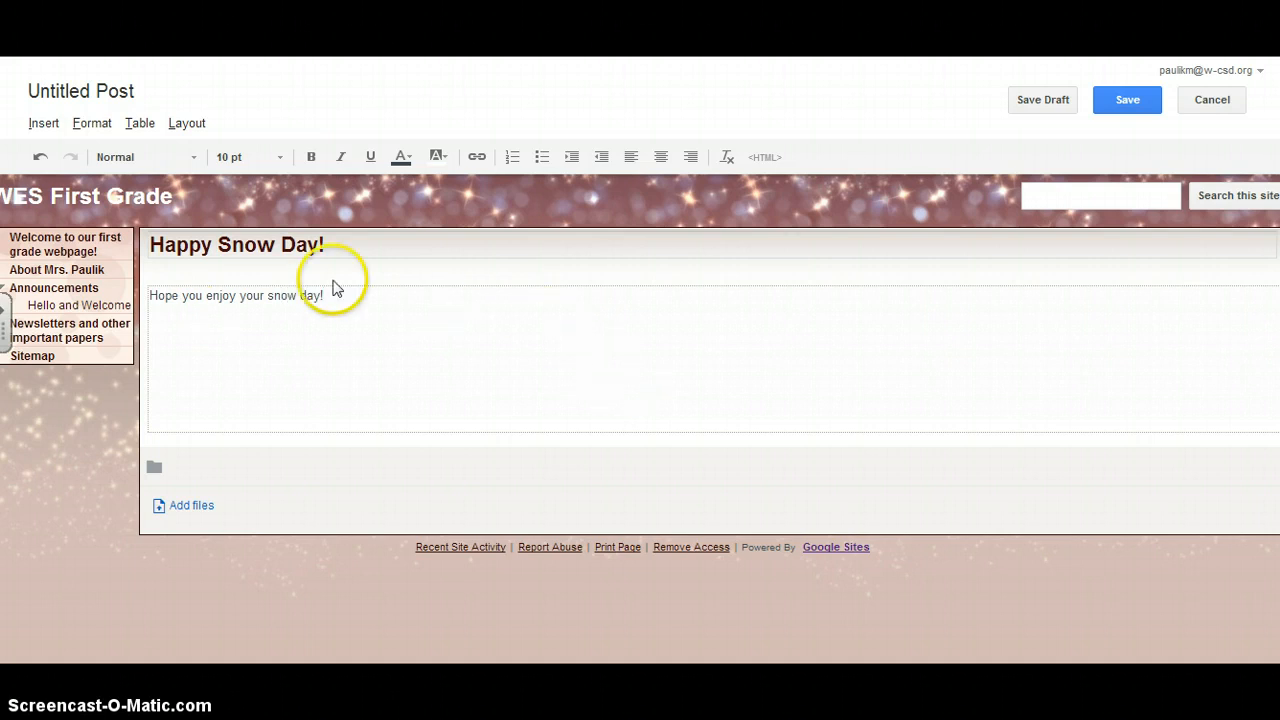
Format the snow day post's body text as 18 pt Verdana in a muted dark pink and save the post
left_click_drag(335, 292, 120, 314)
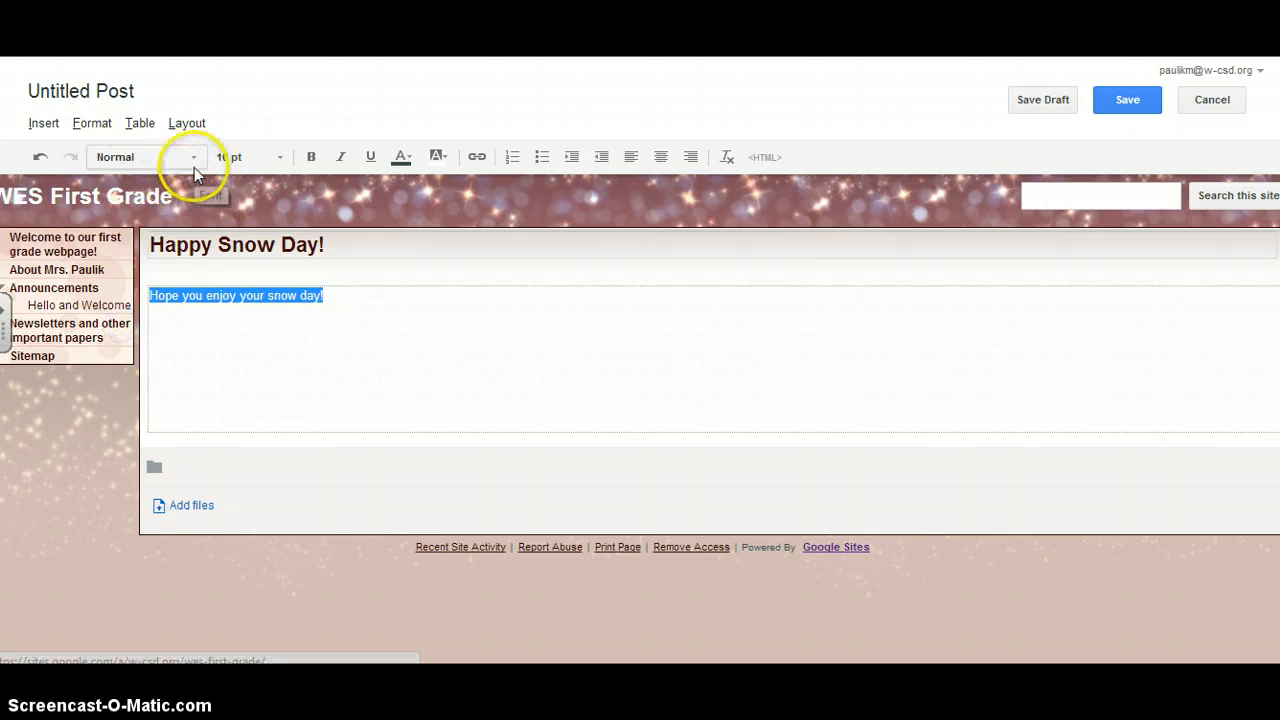
left_click(194, 157)
left_click(140, 319)
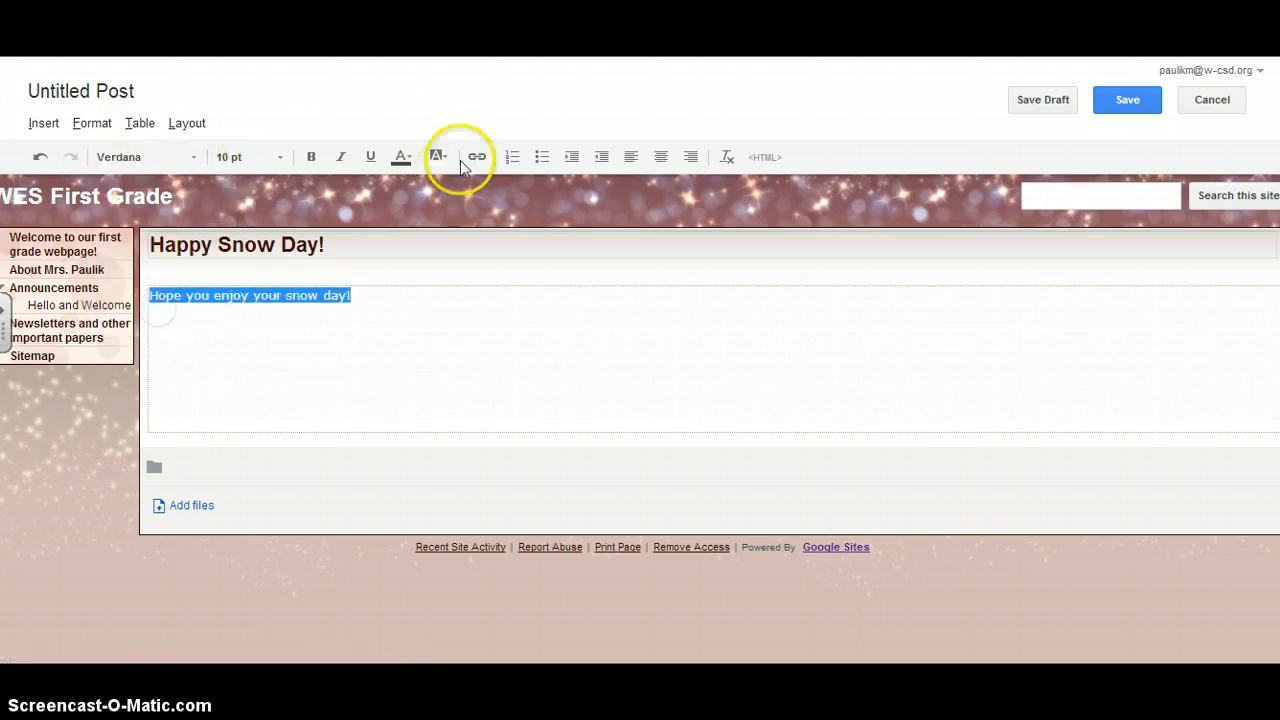
left_click(402, 157)
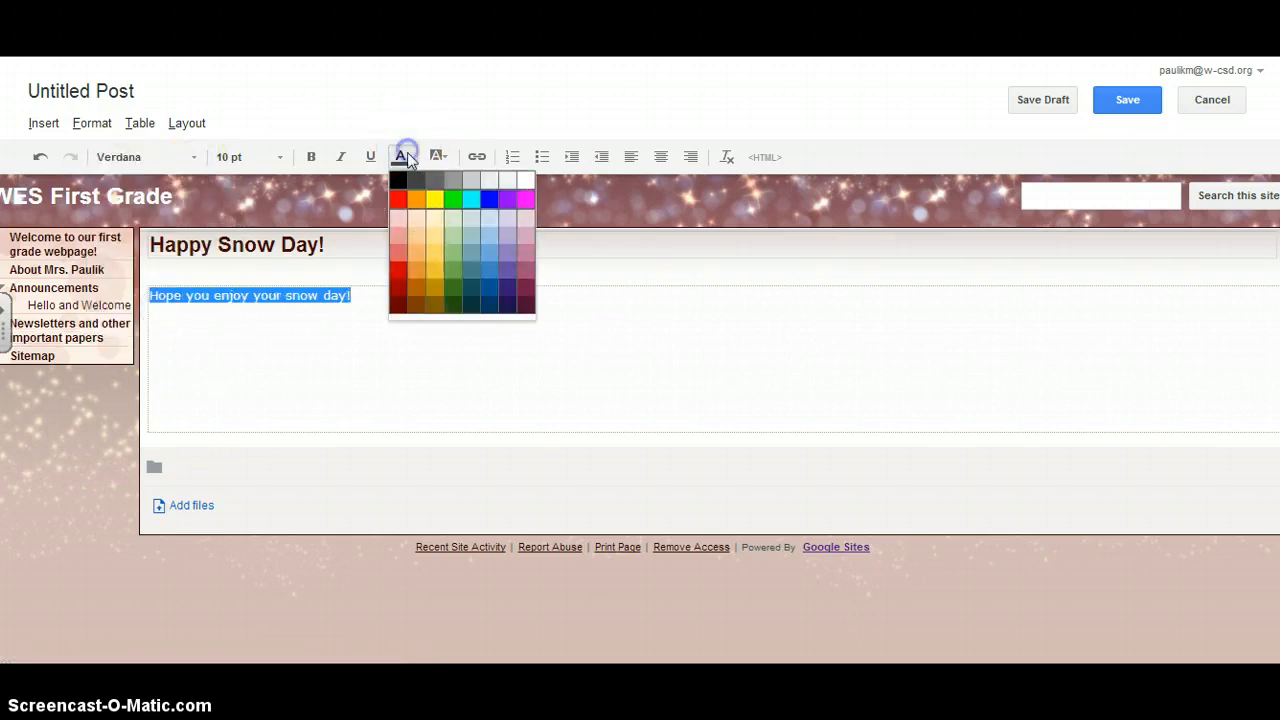
left_click(527, 270)
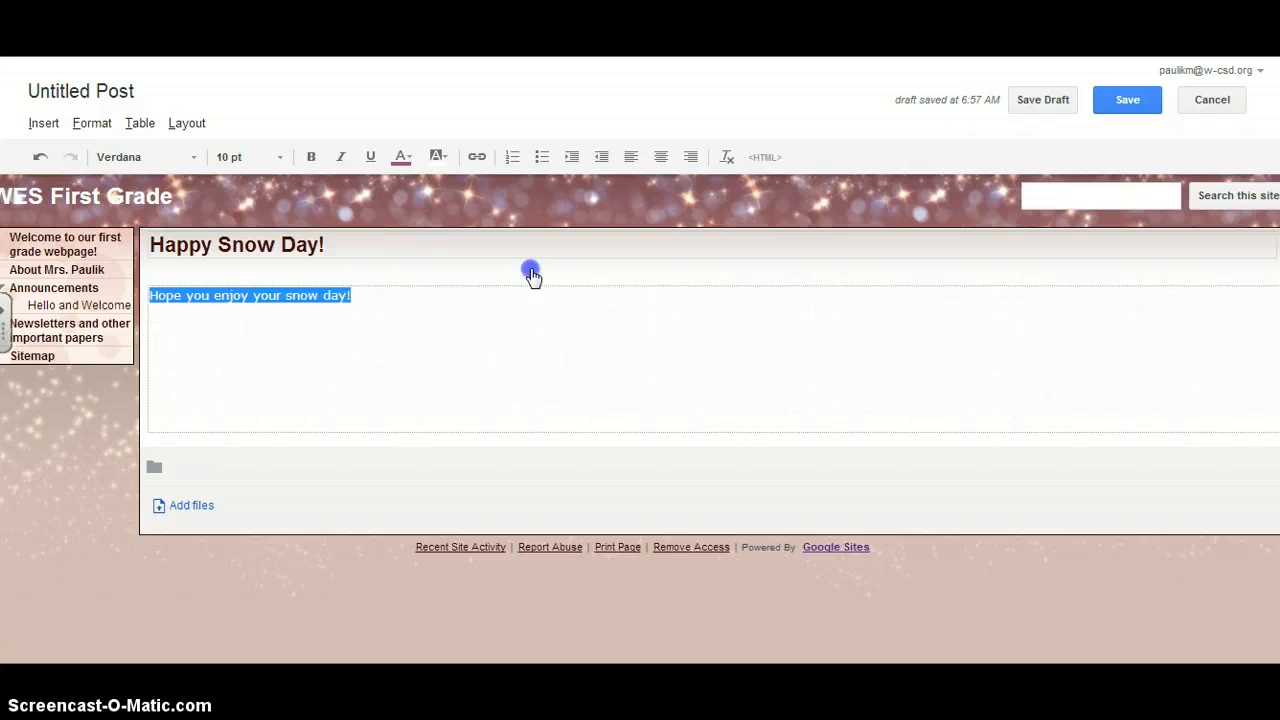
left_click(282, 157)
left_click(262, 295)
left_click(517, 357)
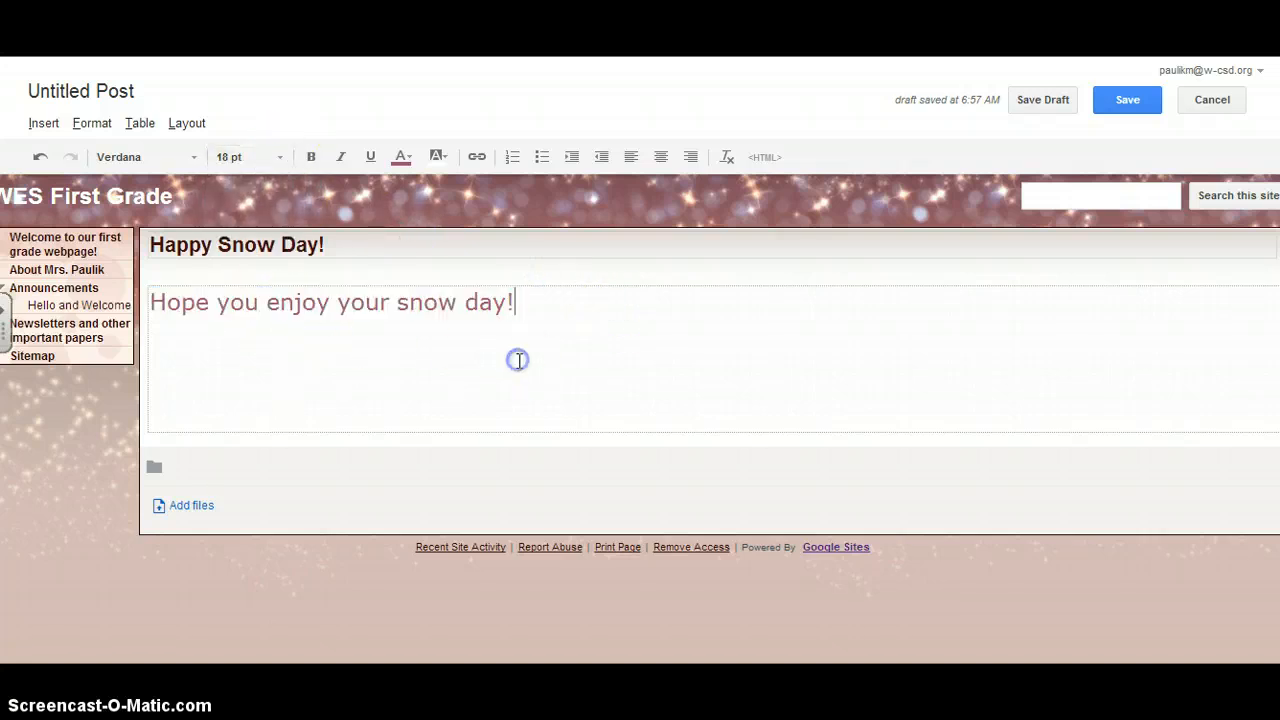
left_click(1110, 118)
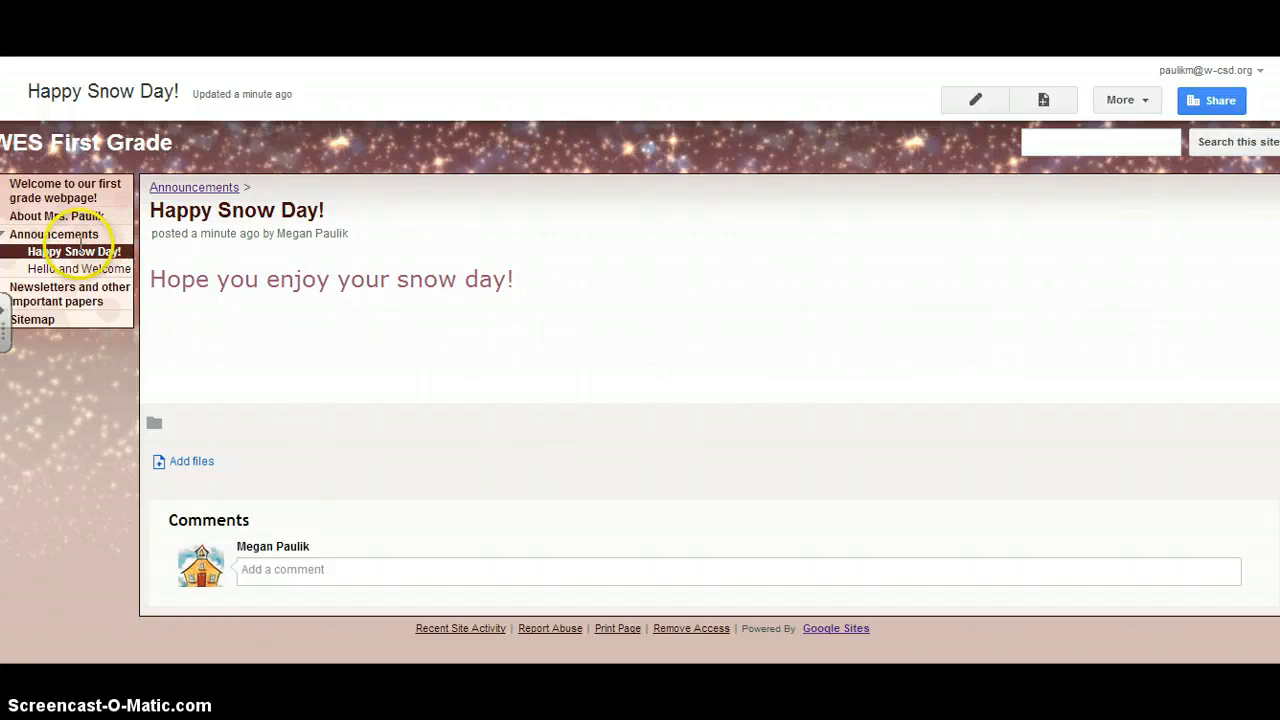
Open the comment field on the "Happy Snow Day!" post, and view the "Hello and Welcome" post
left_click(337, 569)
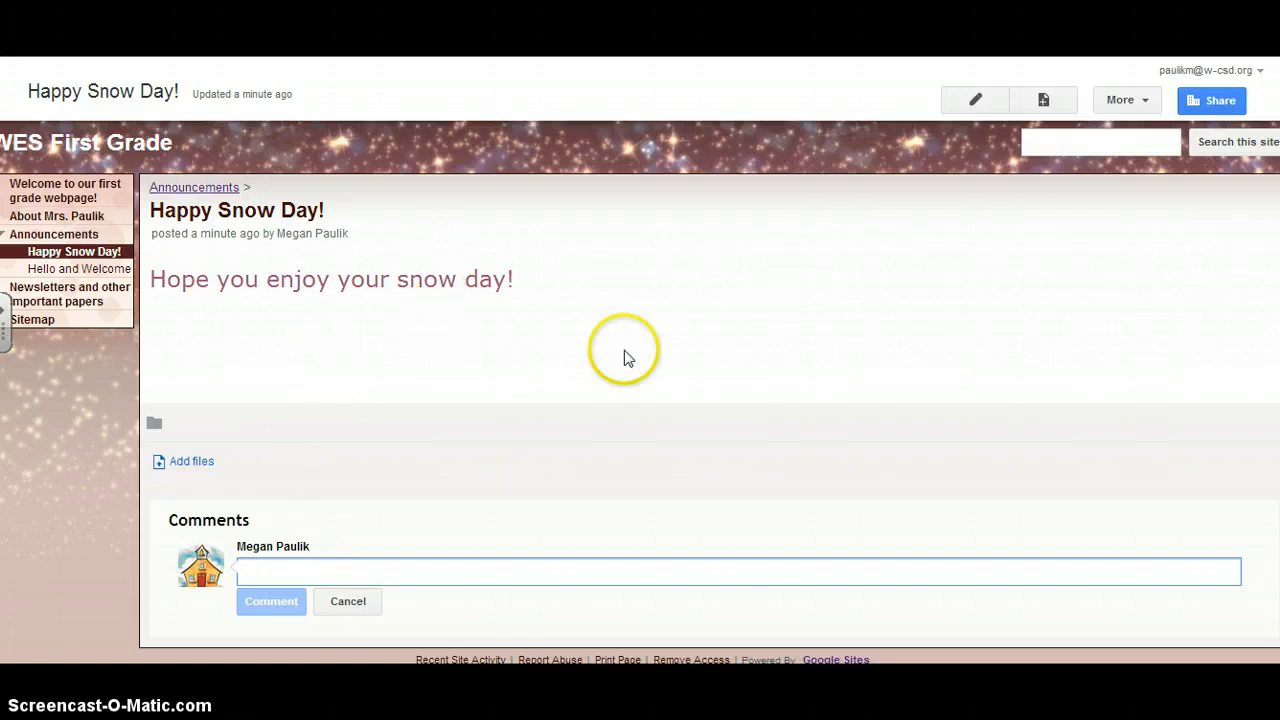
left_click(69, 272)
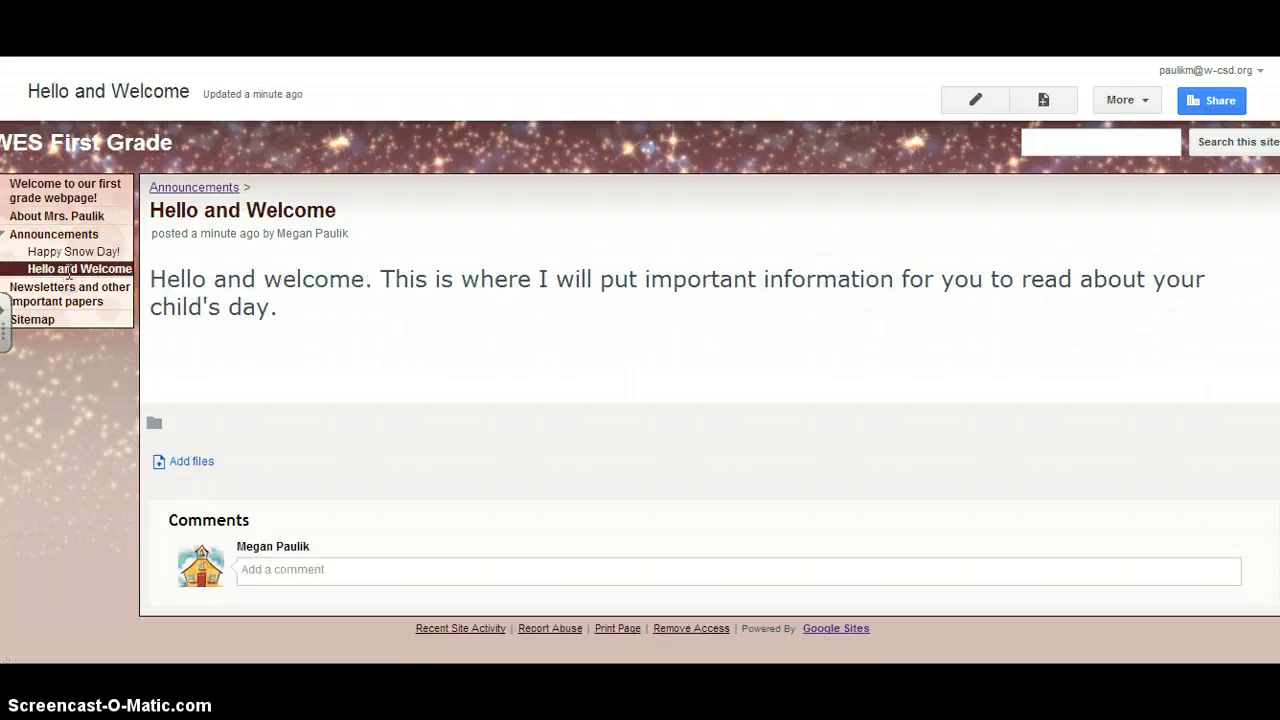
left_click(66, 256)
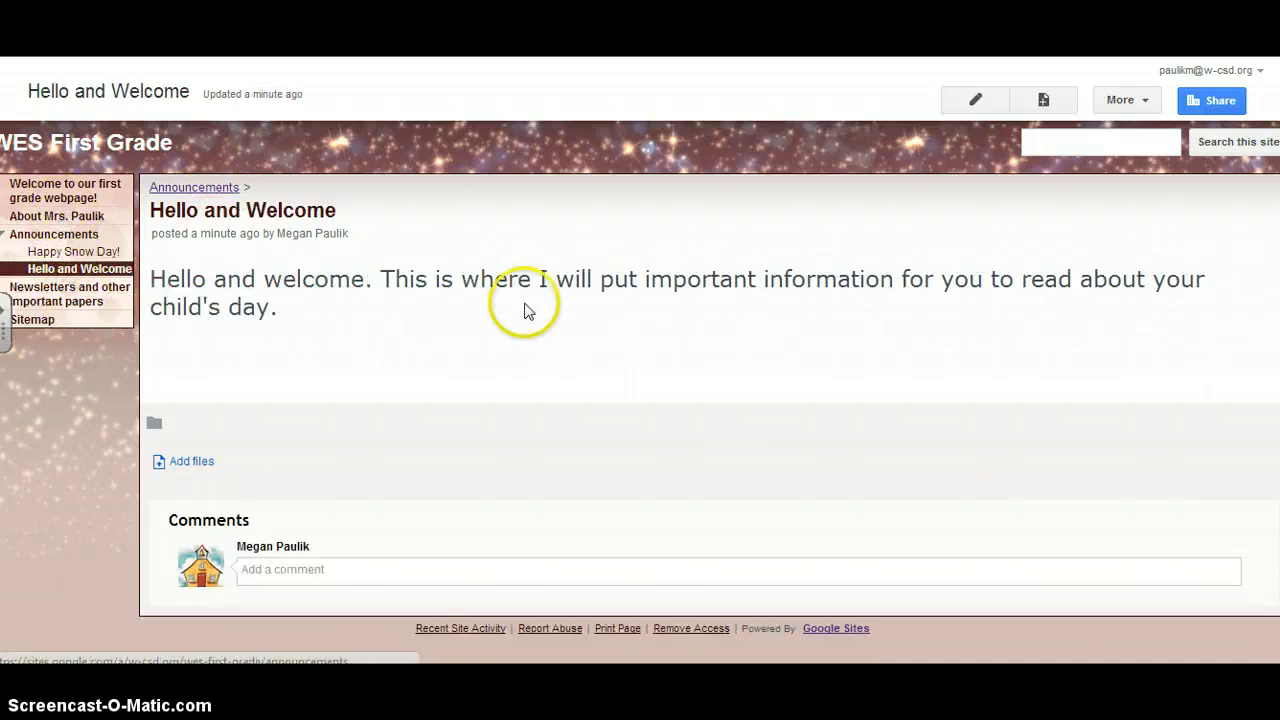